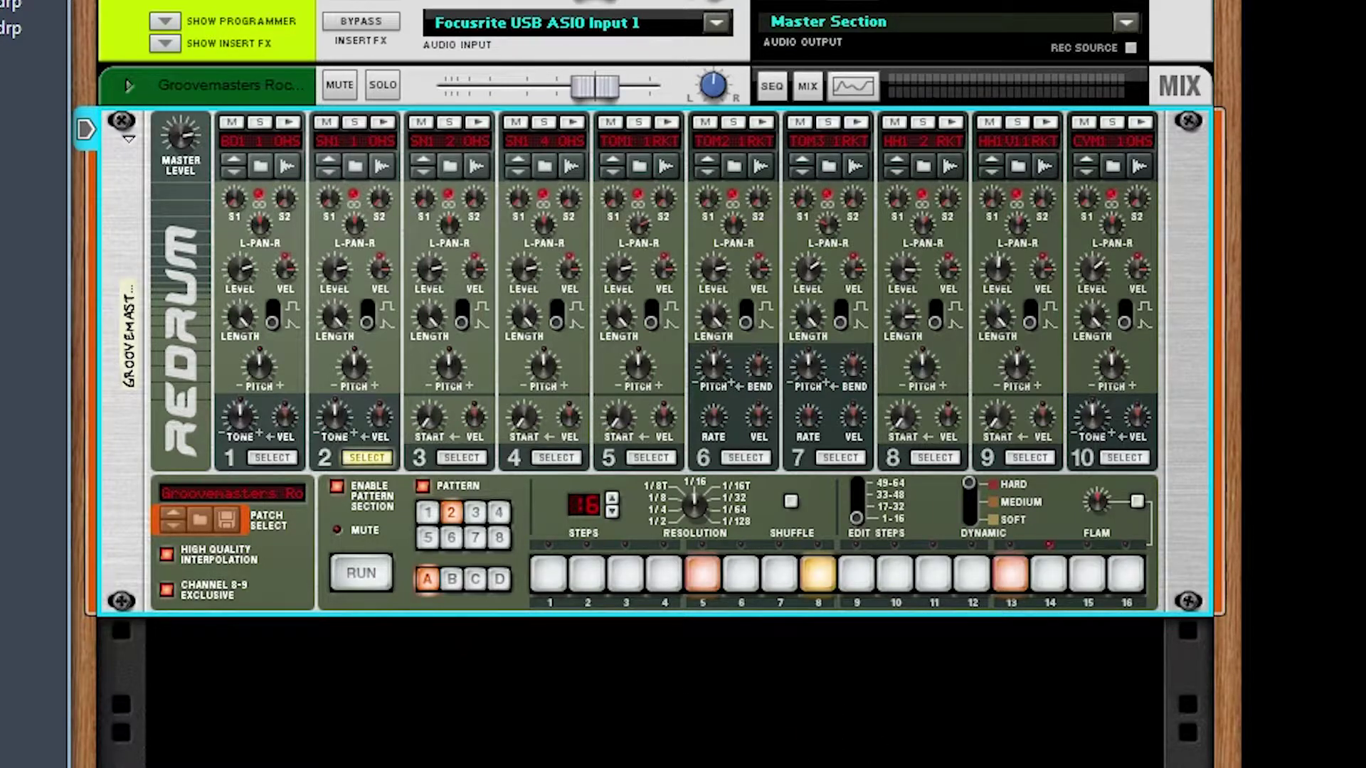
Add hard kick hits at steps 4 and 6 on channel 1 of pattern 2, and play the pattern back briefly.
{"action": "left_click", "coordinate": [271, 458]}
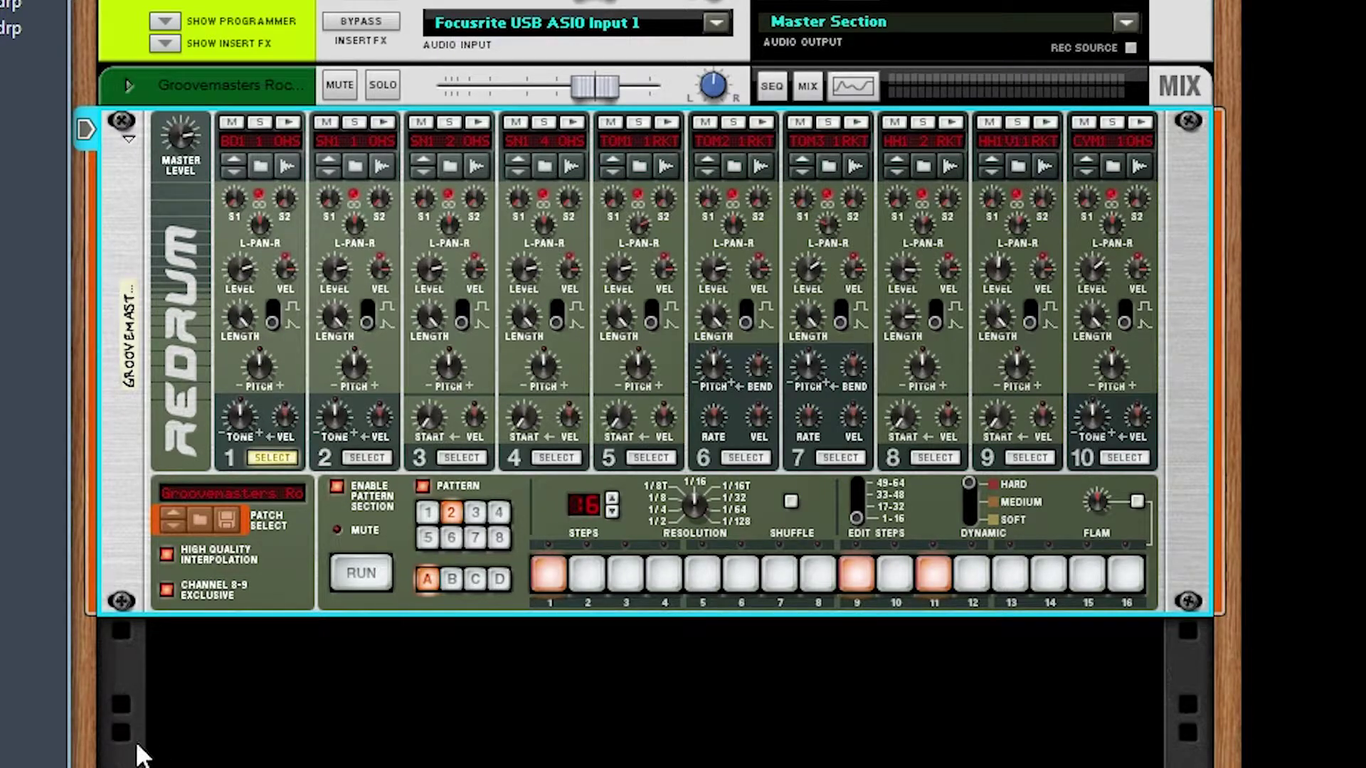
{"action": "left_click", "coordinate": [661, 575]}
{"action": "left_click", "coordinate": [738, 577]}
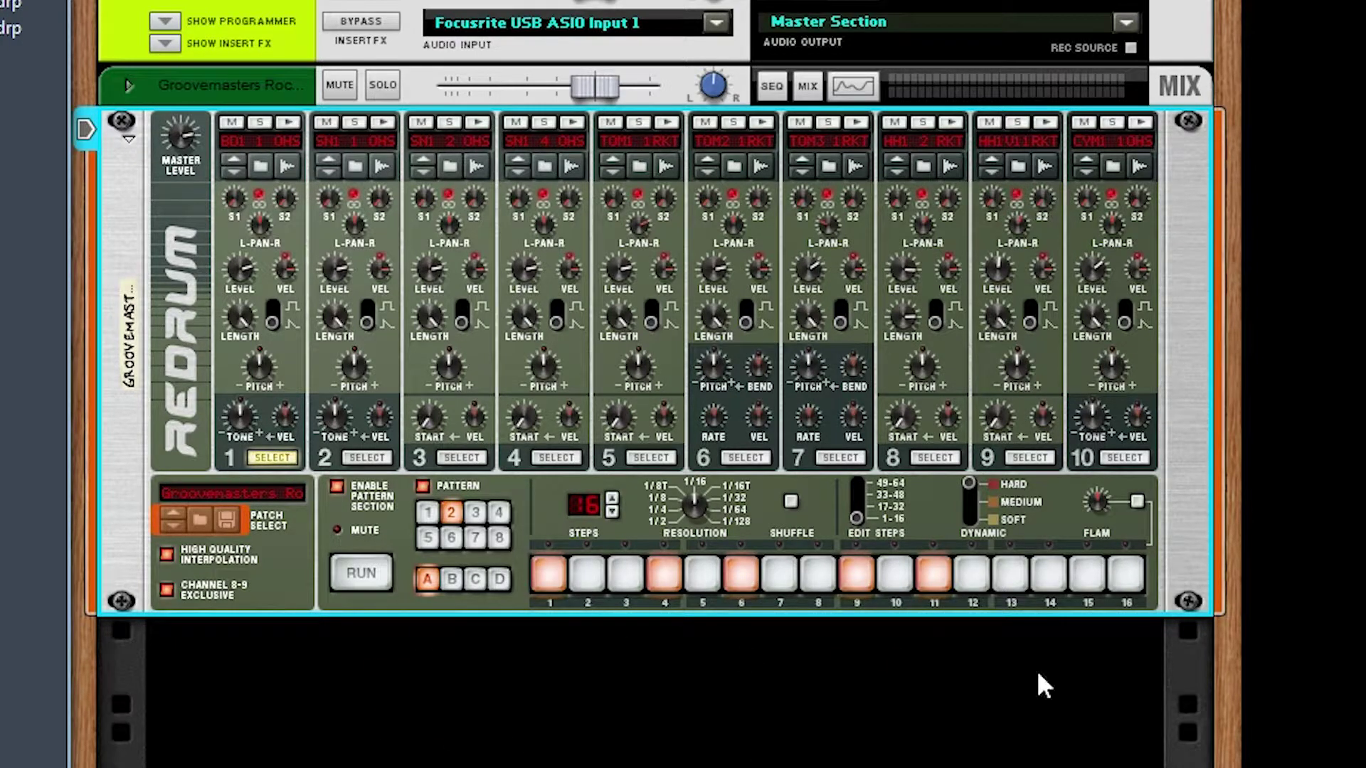
{"action": "left_click", "coordinate": [358, 579]}
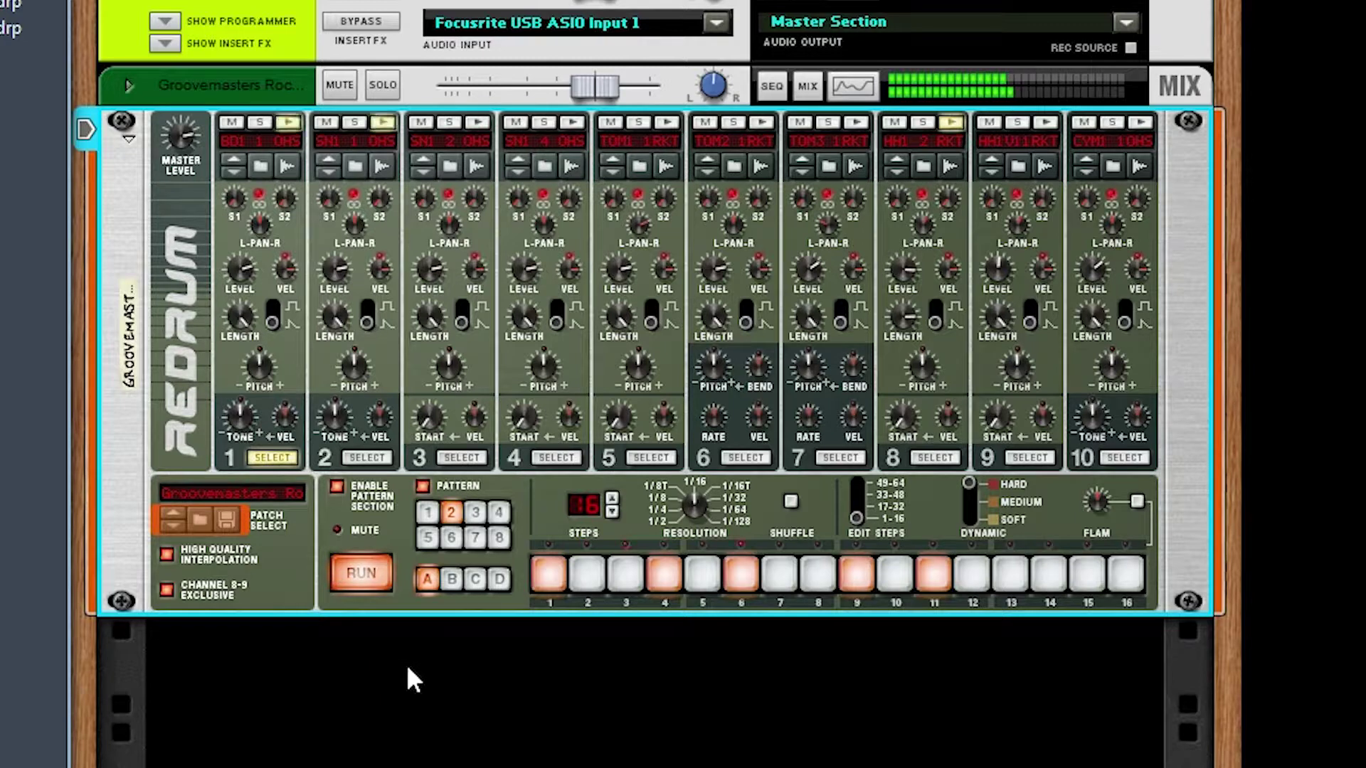
{"action": "left_click", "coordinate": [361, 578]}
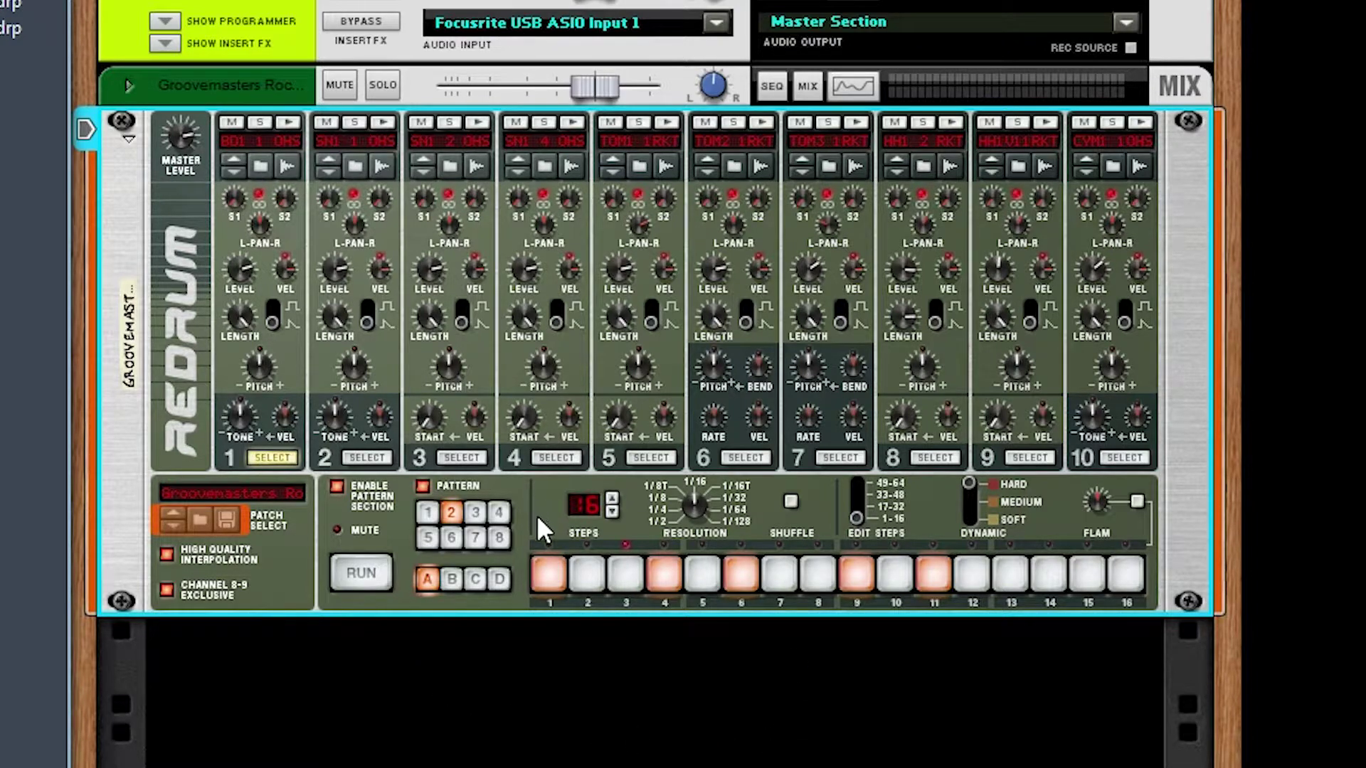
With pattern 3 playing, remove the channel 1 kick hit at step 4 and add hard hits at steps 3, 7 and 15.
{"action": "left_click", "coordinate": [475, 512]}
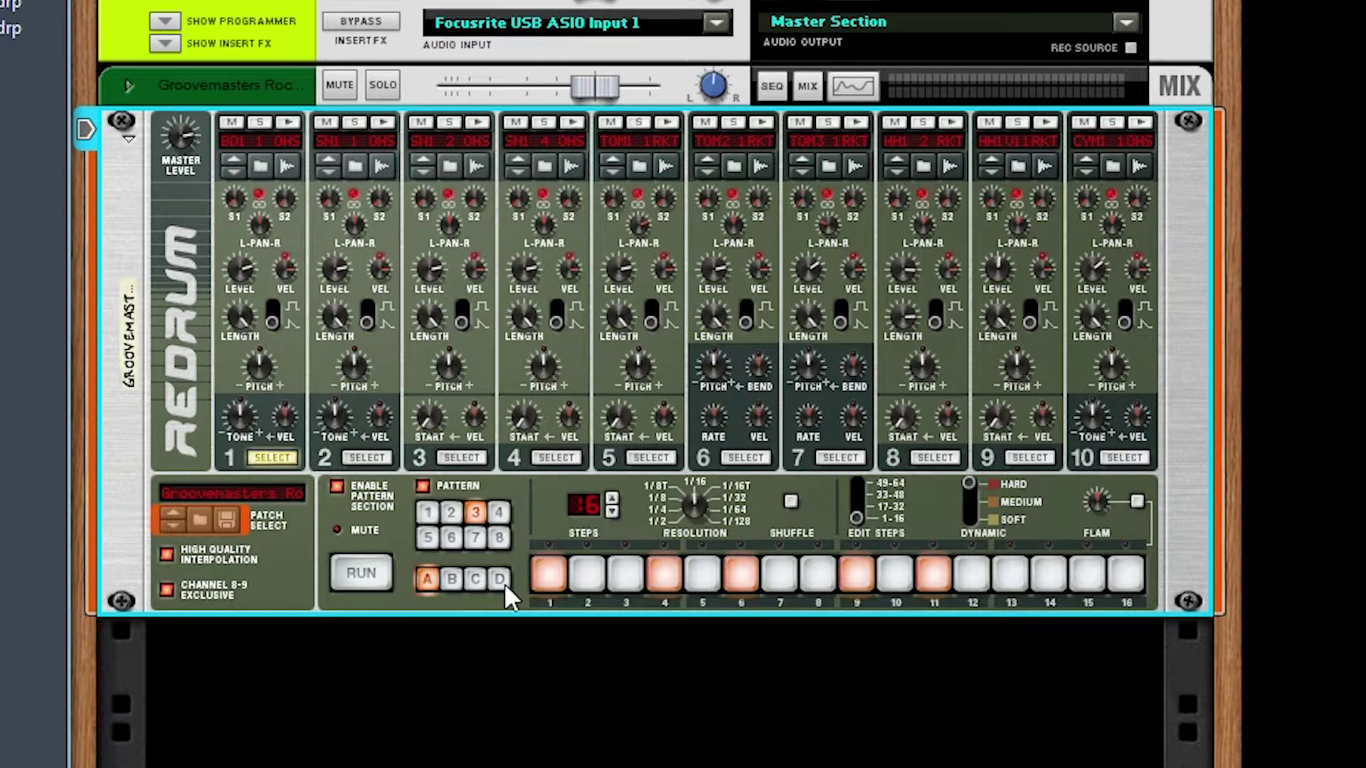
{"action": "left_click", "coordinate": [370, 576]}
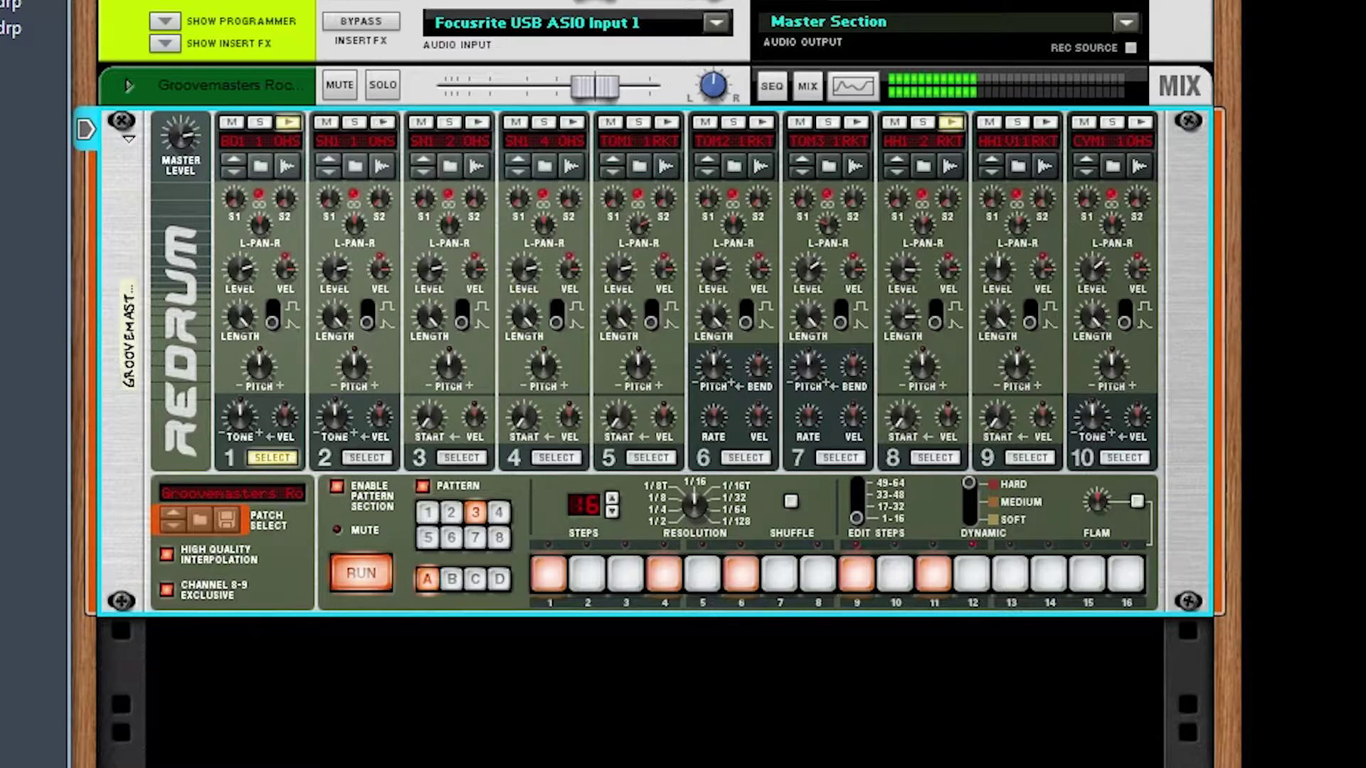
{"action": "left_click", "coordinate": [659, 575]}
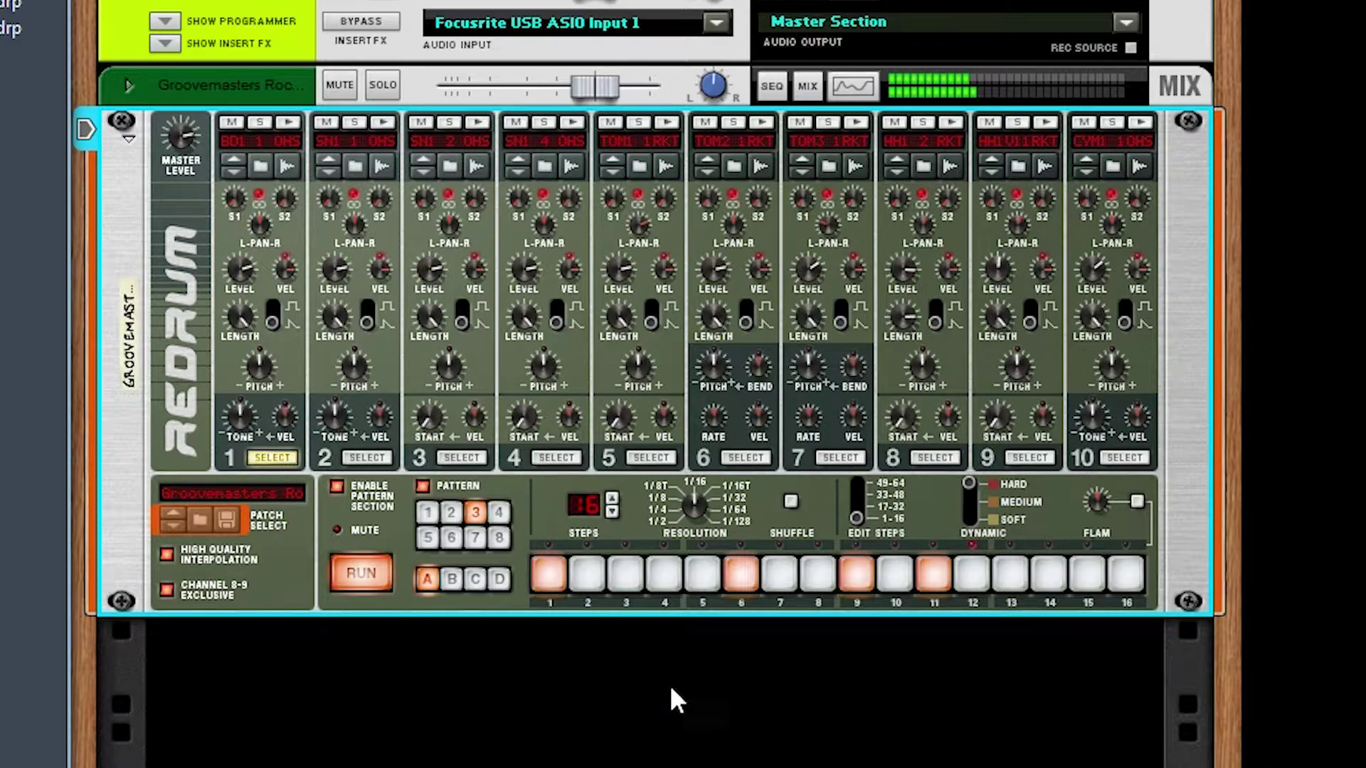
{"action": "left_click", "coordinate": [626, 579]}
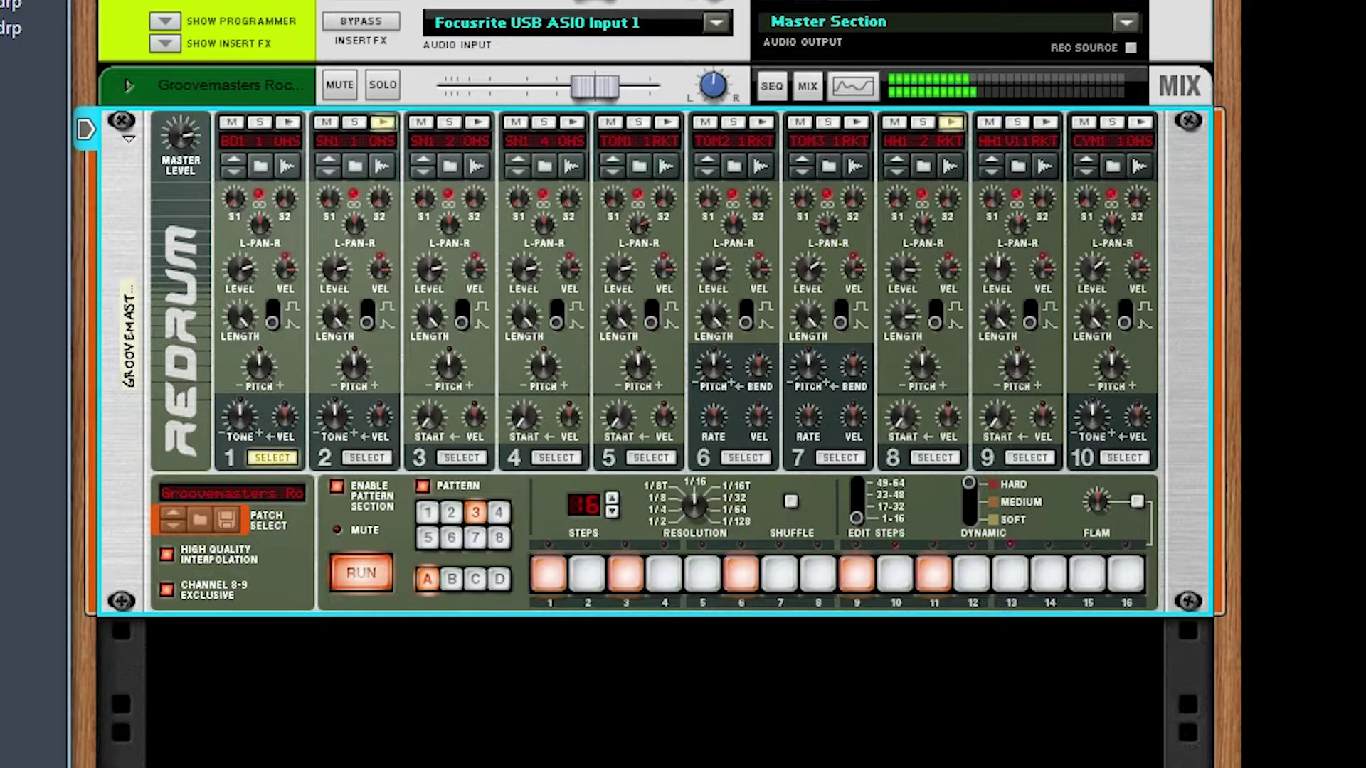
{"action": "left_click", "coordinate": [813, 579]}
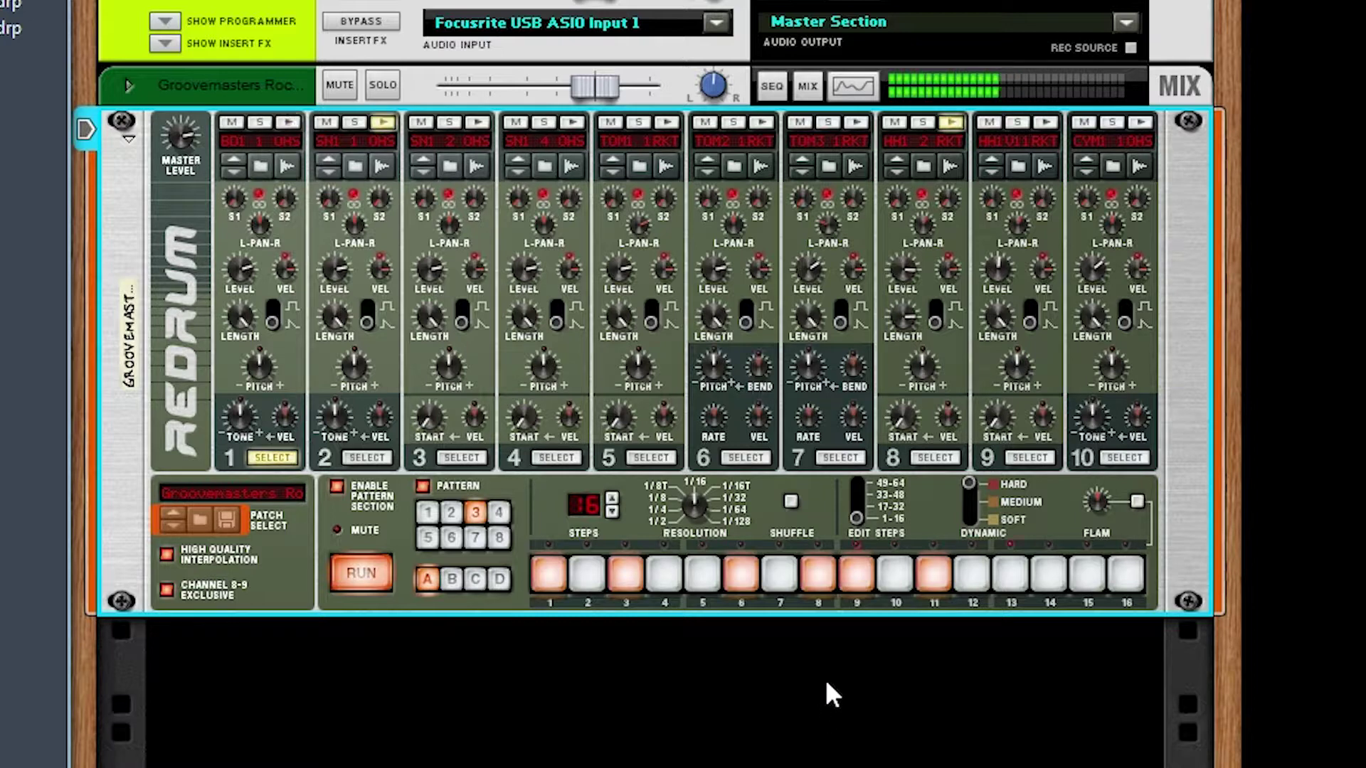
{"action": "left_click", "coordinate": [821, 583]}
{"action": "left_click", "coordinate": [792, 578]}
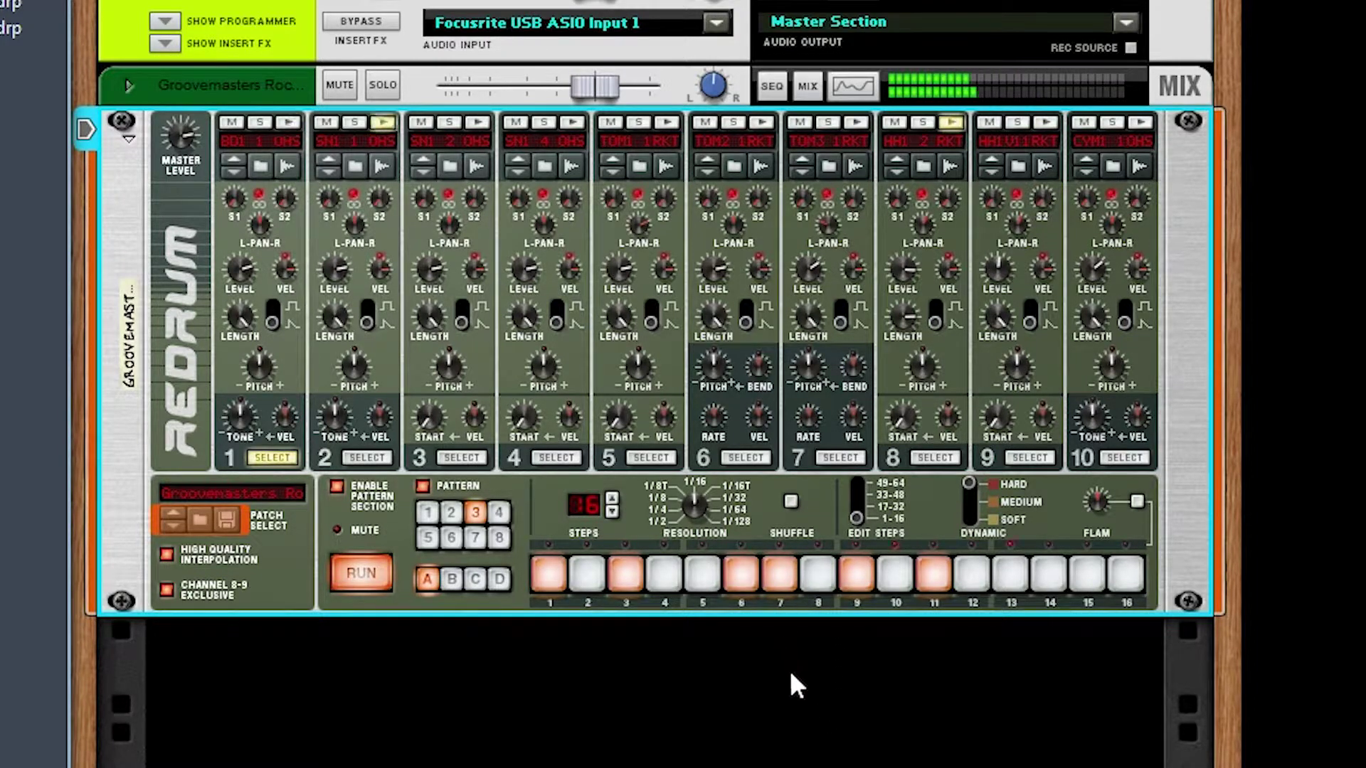
{"action": "left_click", "coordinate": [1086, 580]}
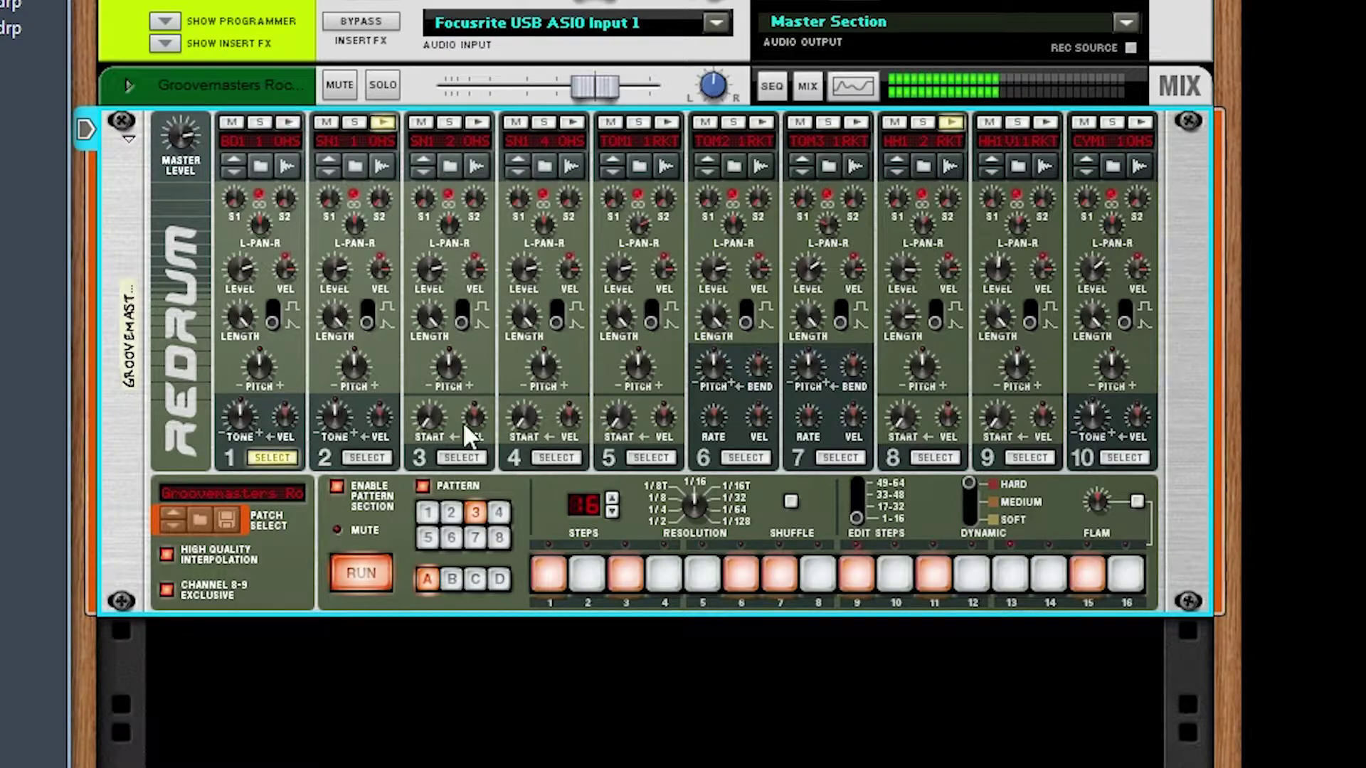
Add a medium snare hit at step 2 on channel 3 of pattern 3, and stop playback.
{"action": "left_click", "coordinate": [360, 452]}
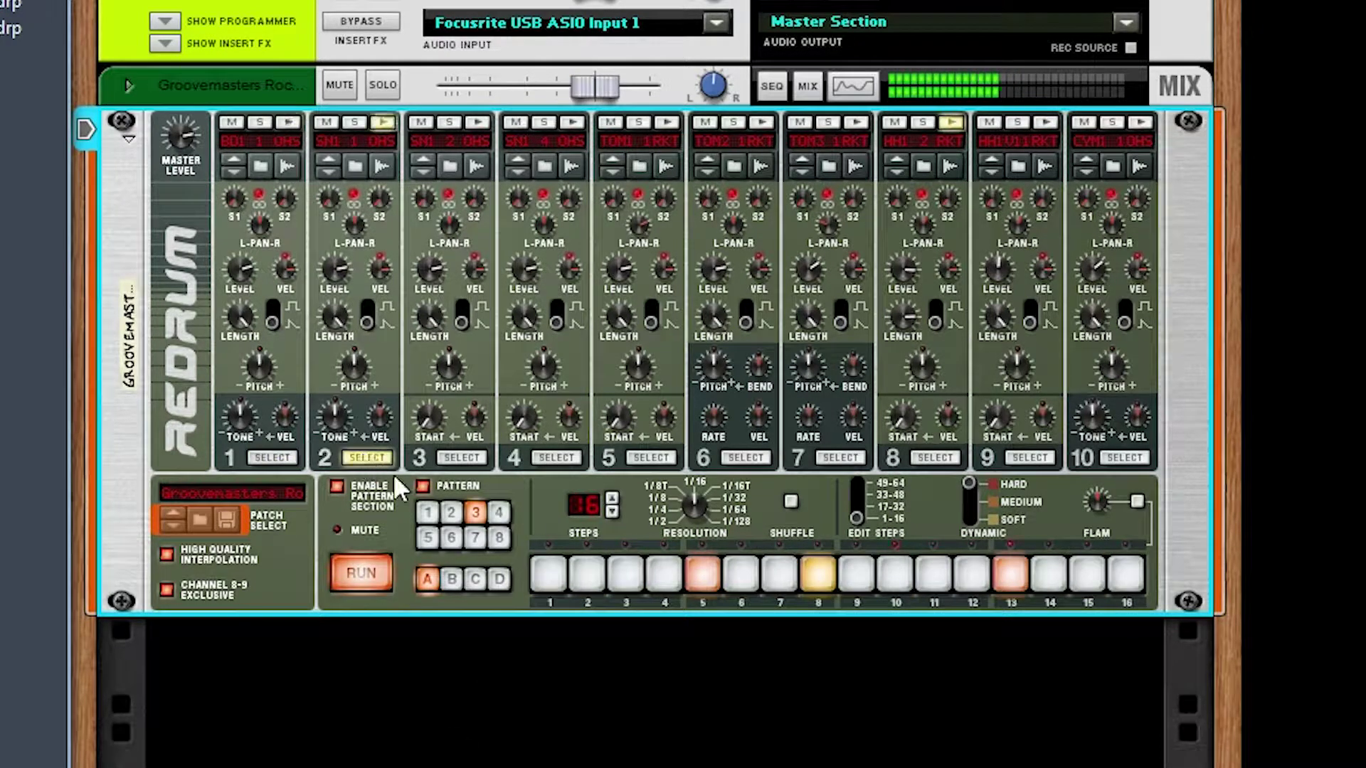
{"action": "left_click", "coordinate": [480, 459]}
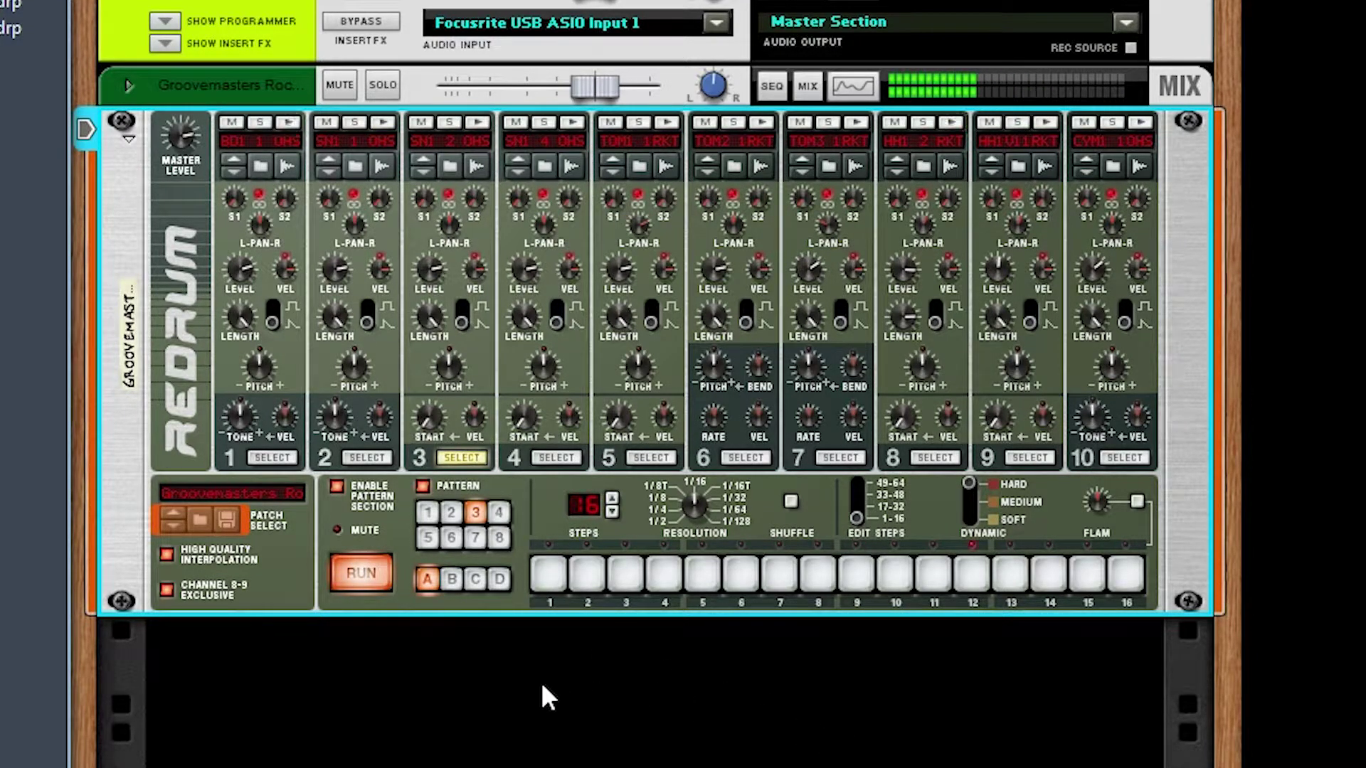
{"action": "left_click", "coordinate": [599, 580]}
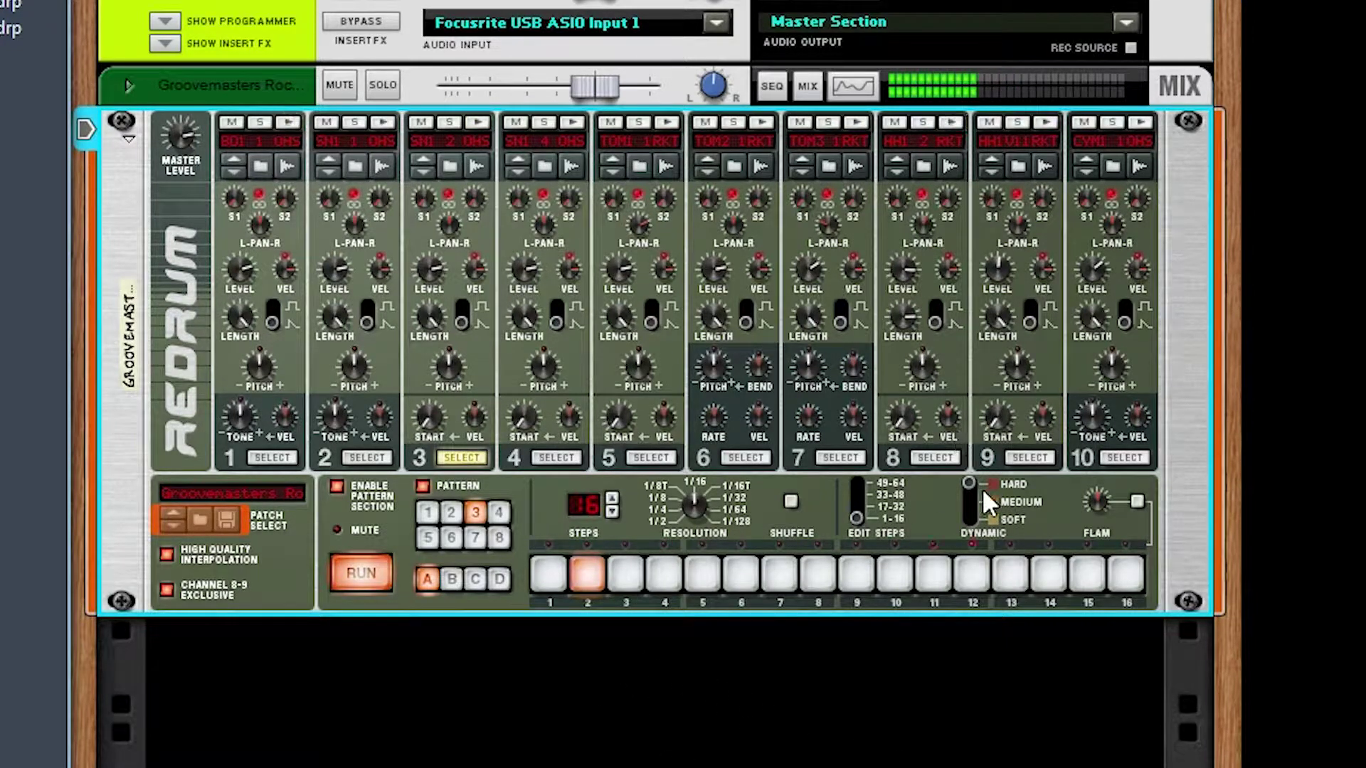
{"action": "left_click", "coordinate": [967, 502]}
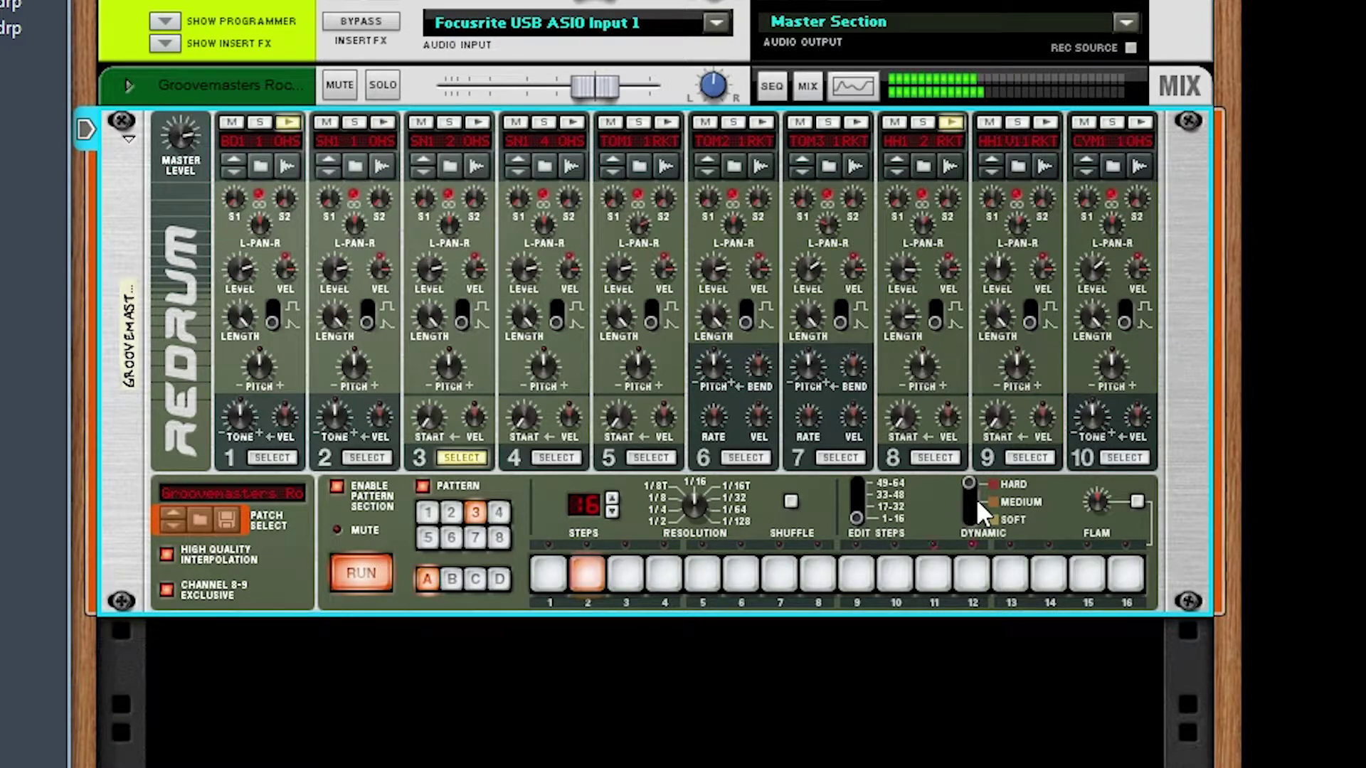
{"action": "double_click", "coordinate": [588, 573]}
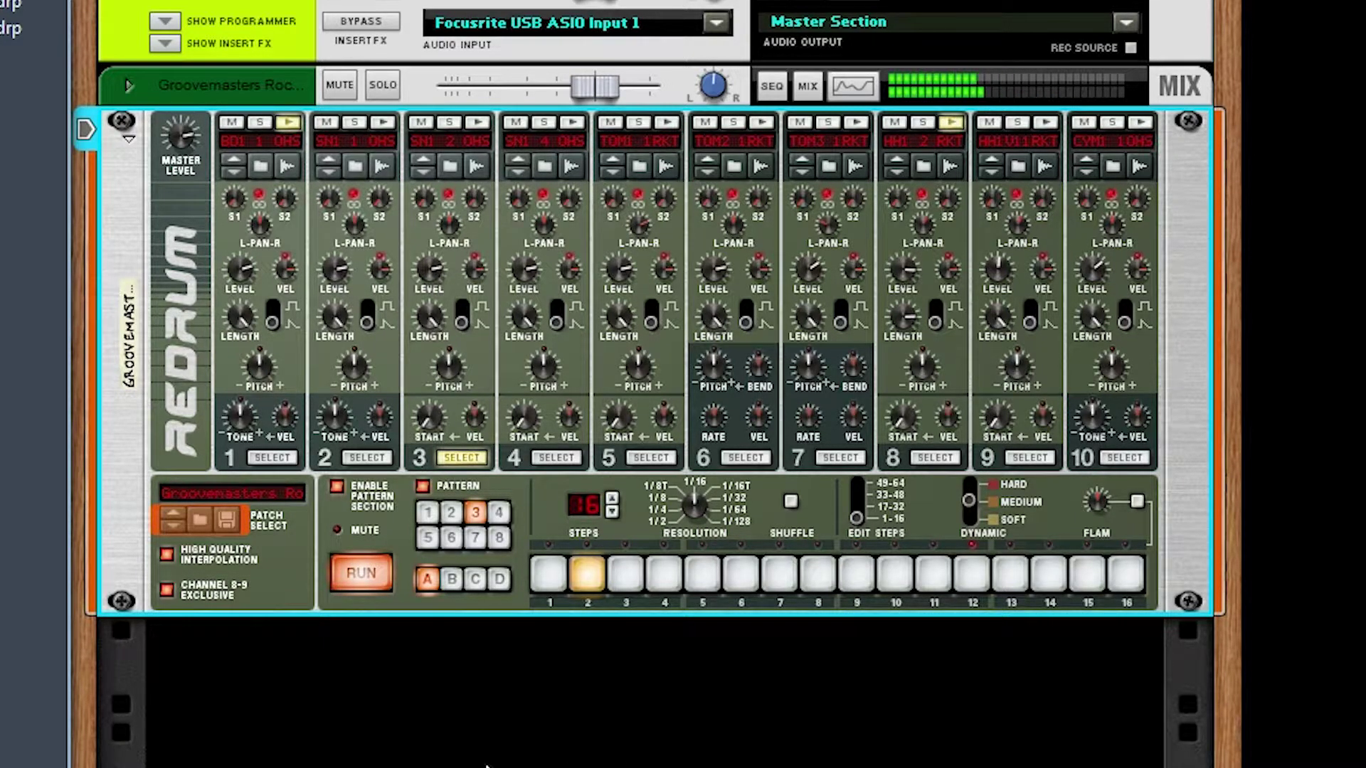
{"action": "key", "text": "space"}
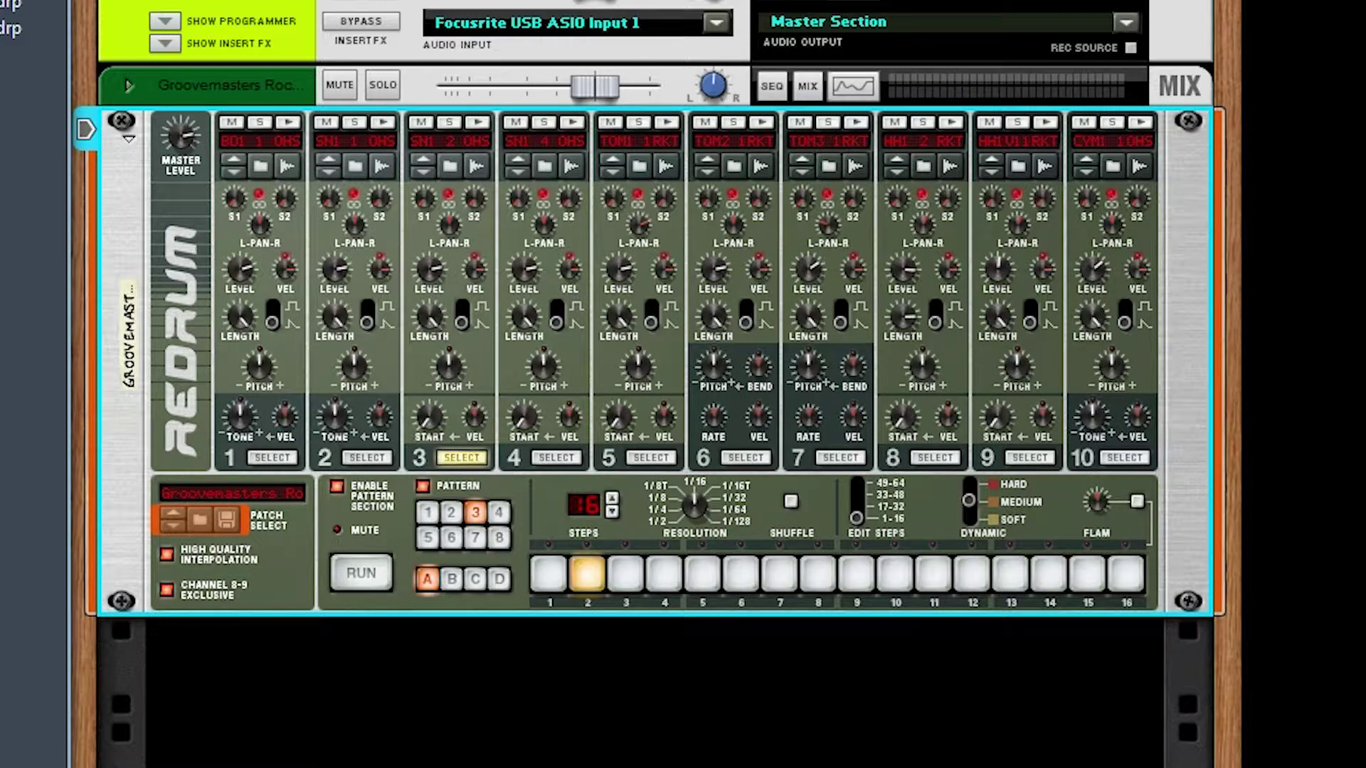
Switch to pattern 4, show its channel 2 snare steps, and play the pattern through before stopping it.
{"action": "left_click", "coordinate": [501, 511]}
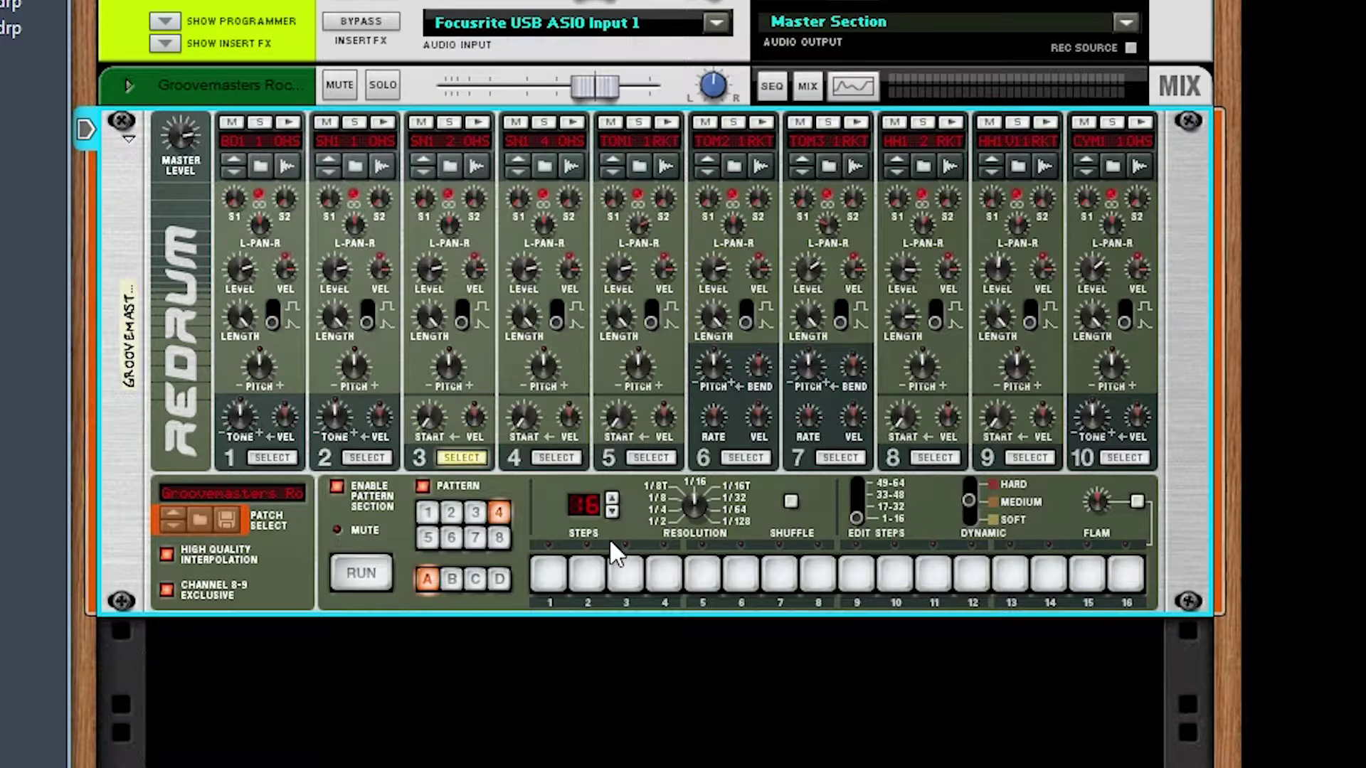
{"action": "left_click", "coordinate": [451, 513]}
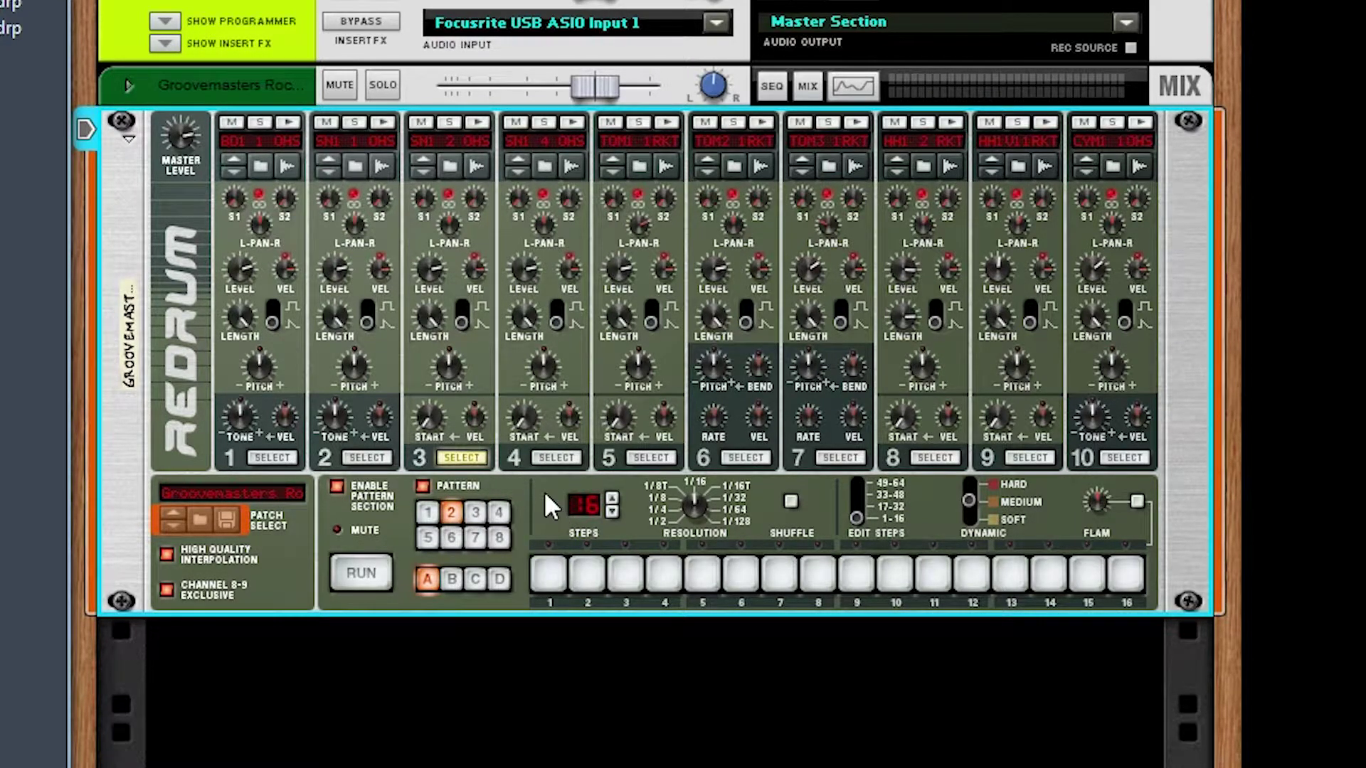
{"action": "left_click", "coordinate": [499, 514]}
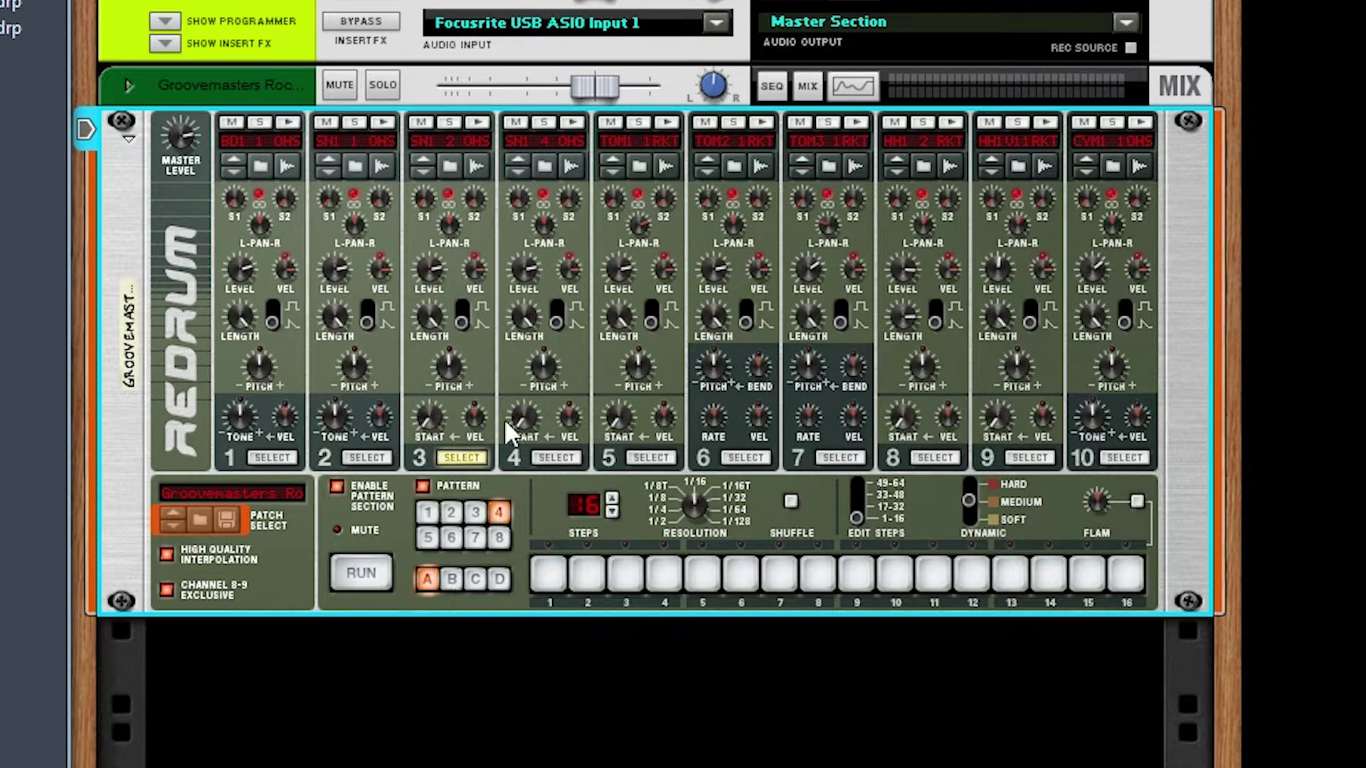
{"action": "left_click", "coordinate": [364, 459]}
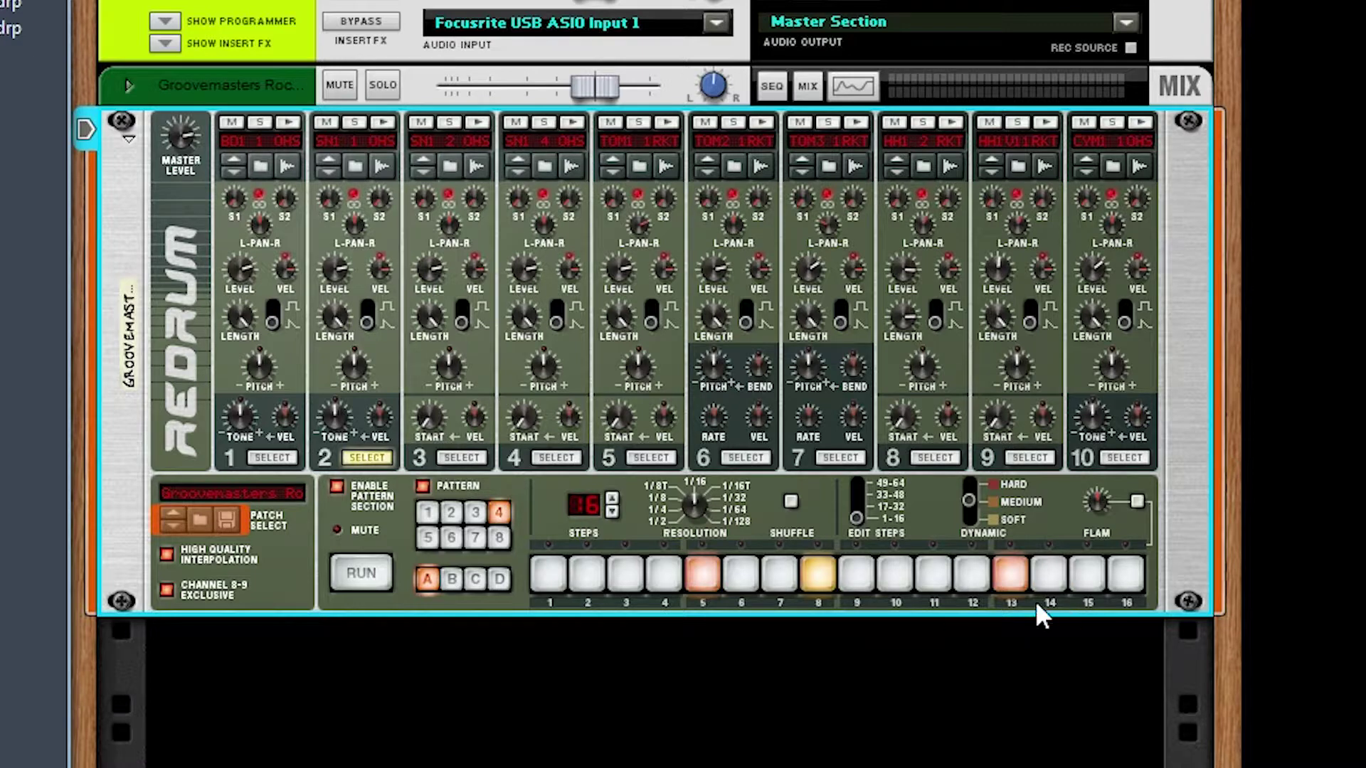
{"action": "left_click", "coordinate": [354, 572]}
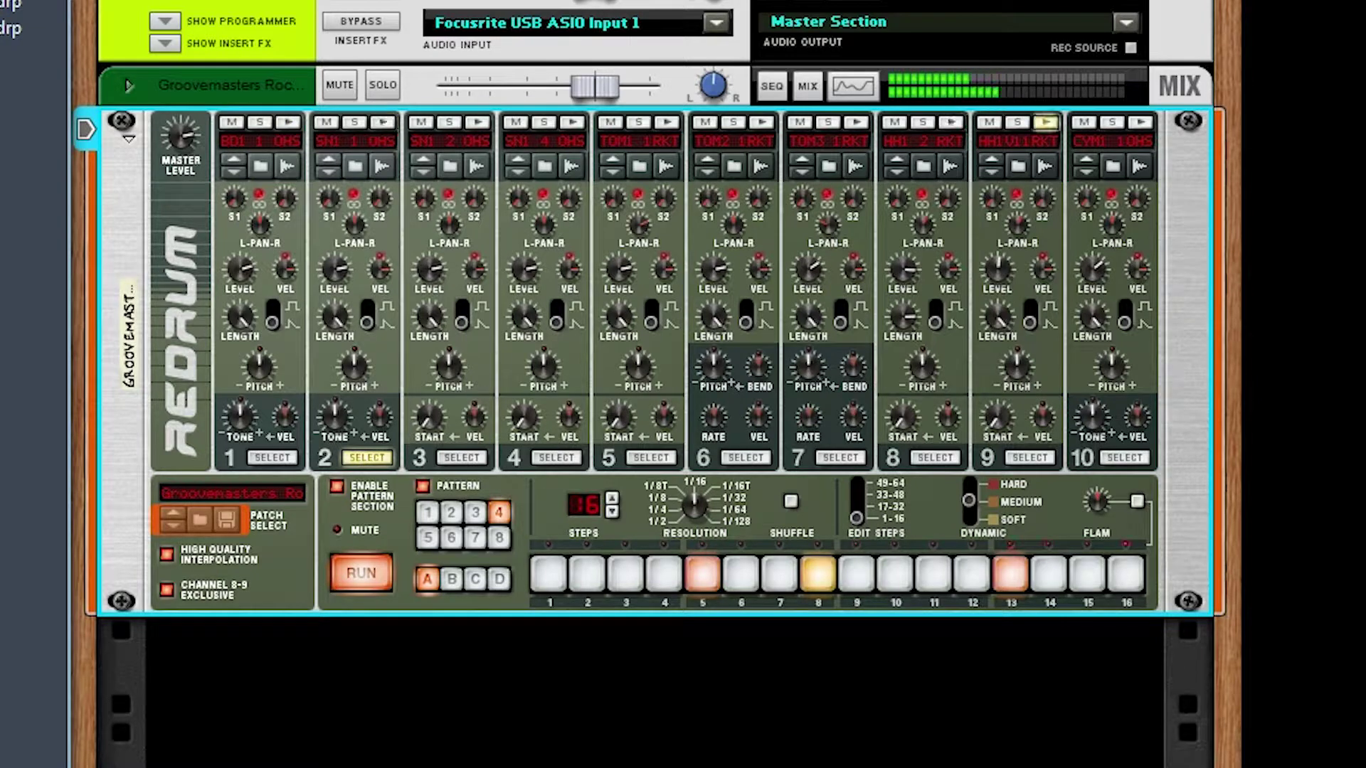
{"action": "left_click", "coordinate": [374, 565]}
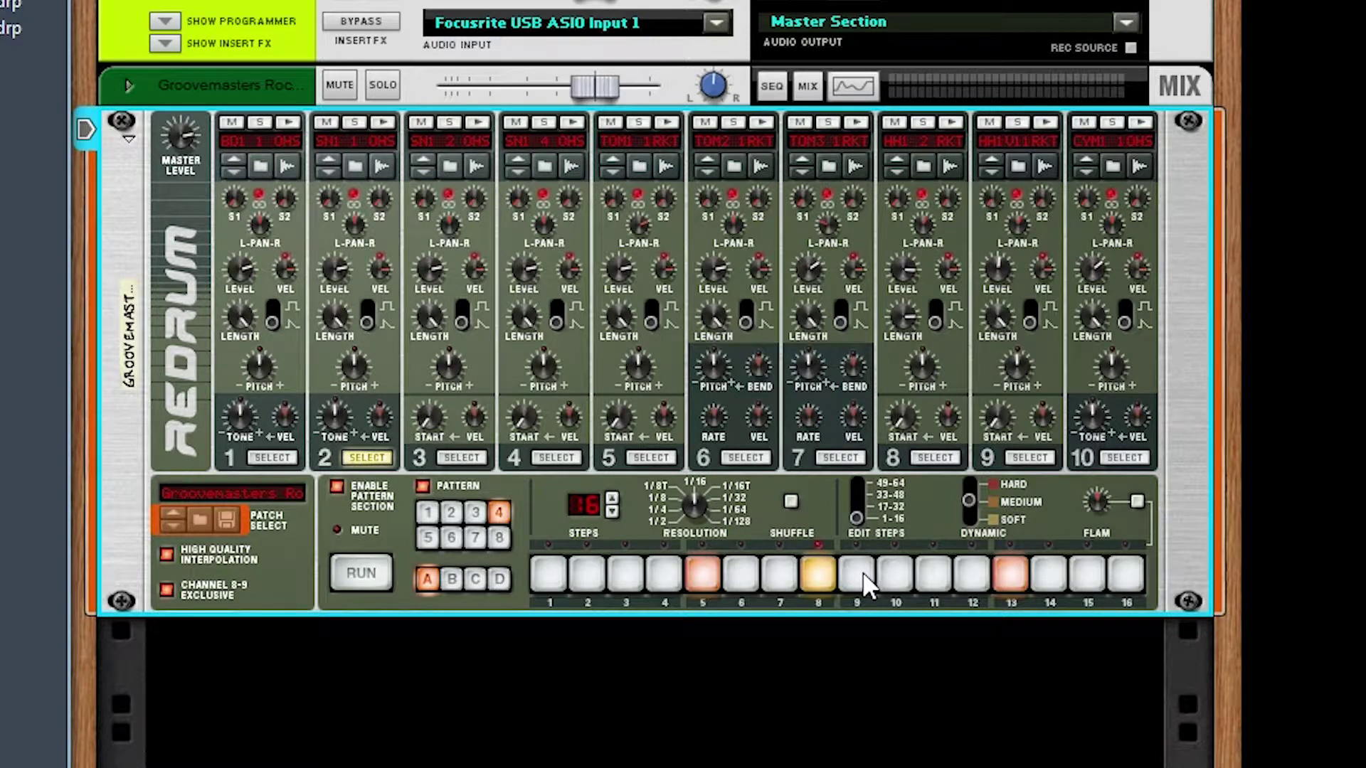
Audition the three tom sounds on channels 5, 6 and 7.
{"action": "left_click", "coordinate": [661, 122]}
{"action": "left_click", "coordinate": [760, 122]}
{"action": "left_click", "coordinate": [856, 122]}
Program hard tom hits at steps 9 and 10 on channel 5 of pattern 4.
{"action": "left_click", "coordinate": [649, 458]}
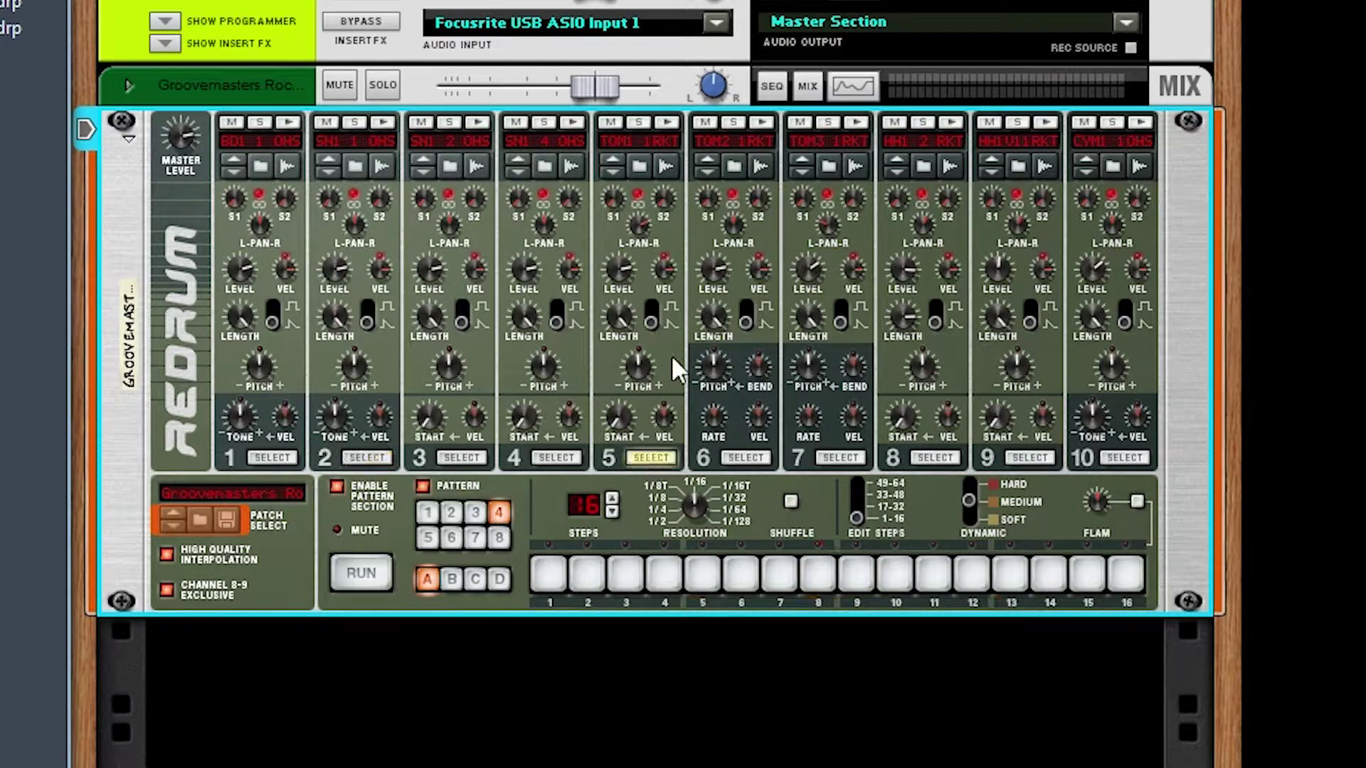
{"action": "left_click", "coordinate": [663, 119]}
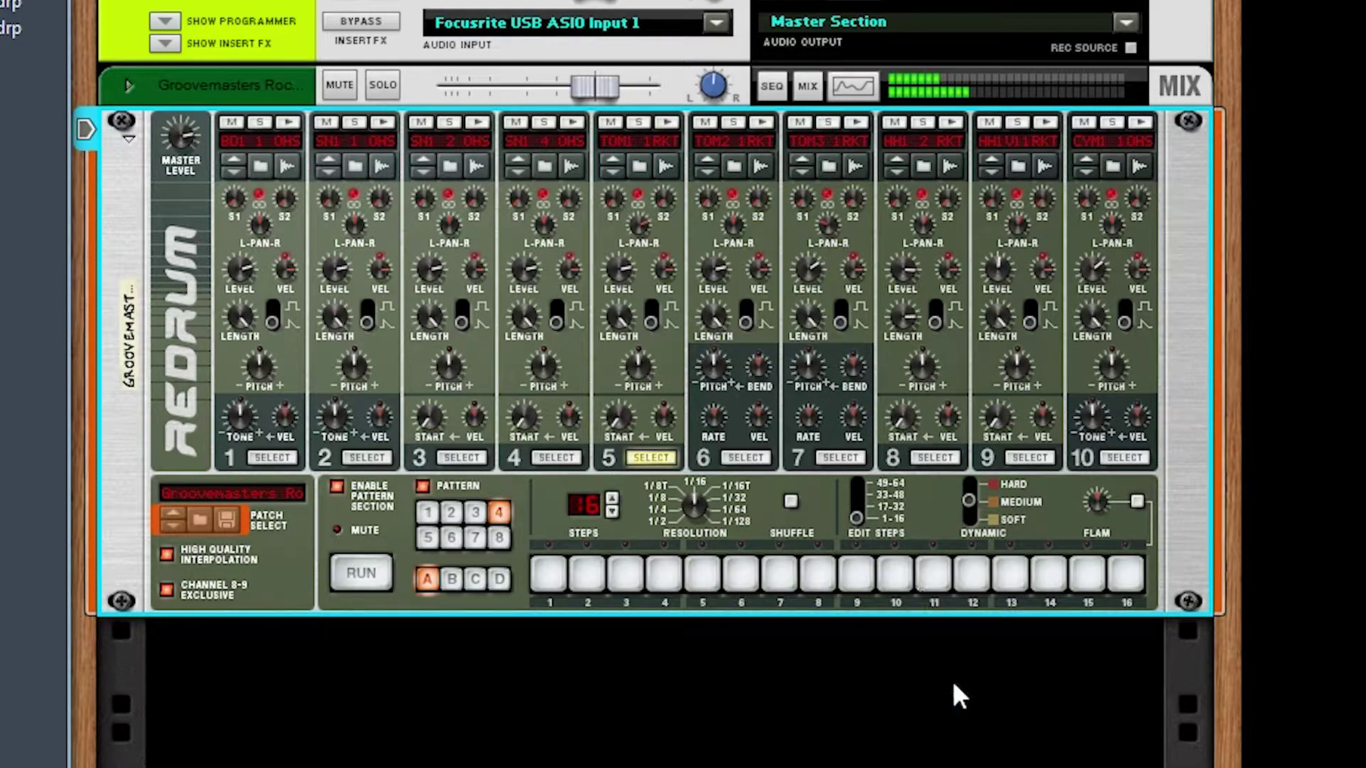
{"action": "left_click", "coordinate": [856, 577]}
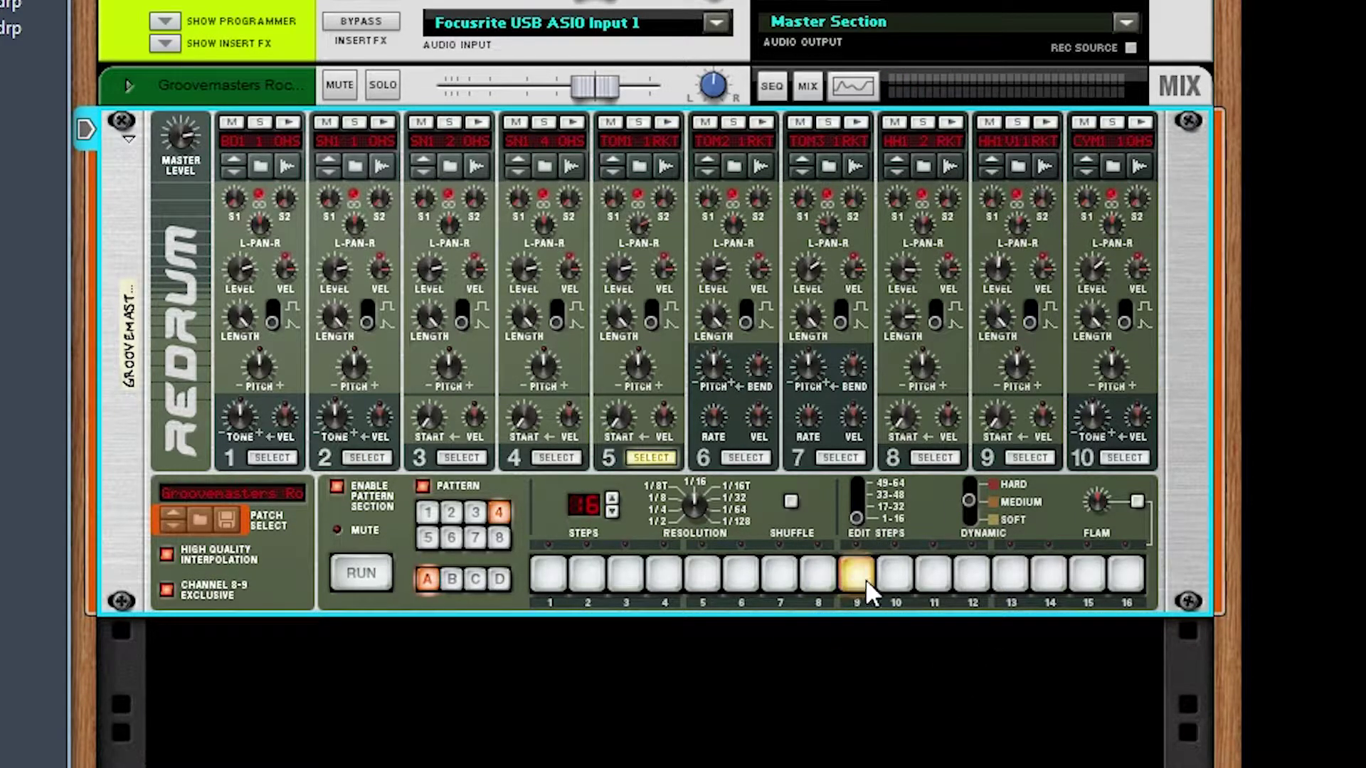
{"action": "left_click", "coordinate": [894, 577]}
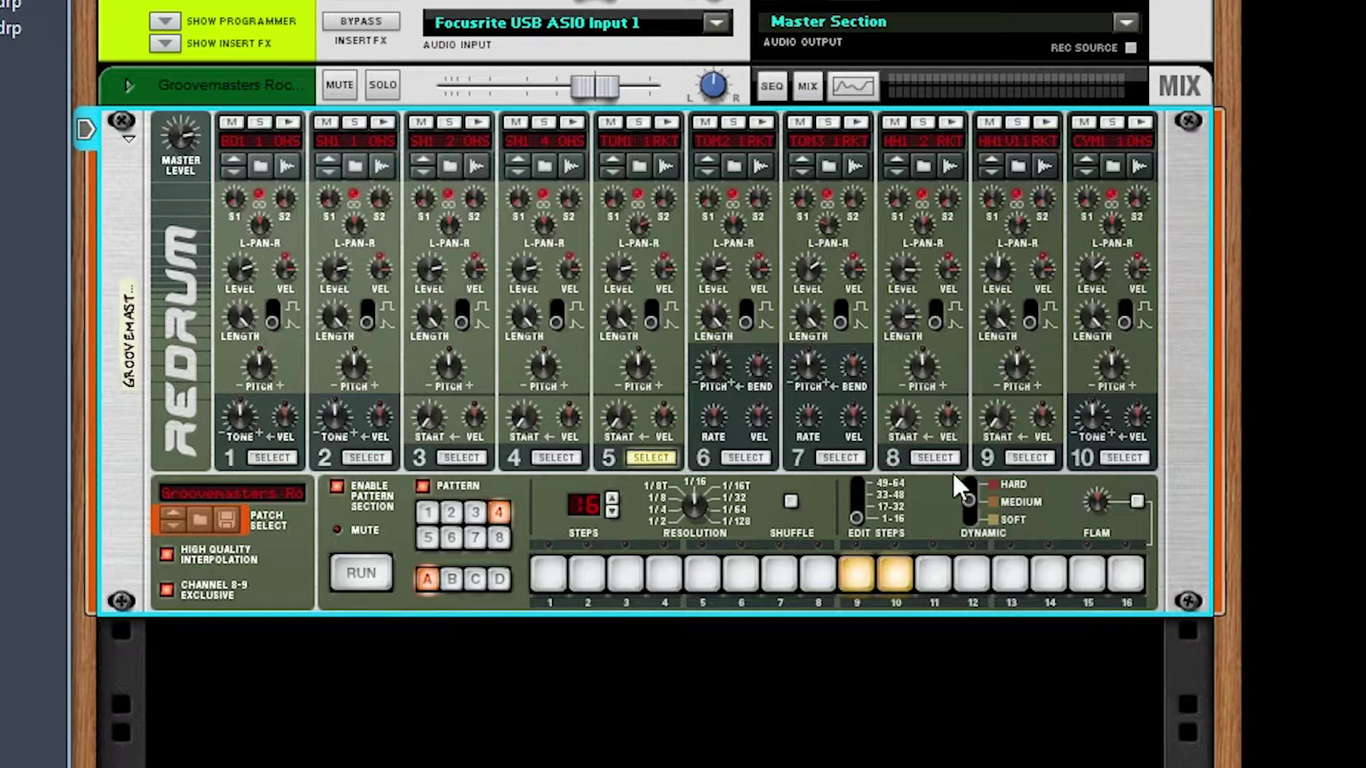
{"action": "left_click", "coordinate": [852, 578]}
{"action": "left_click", "coordinate": [897, 577]}
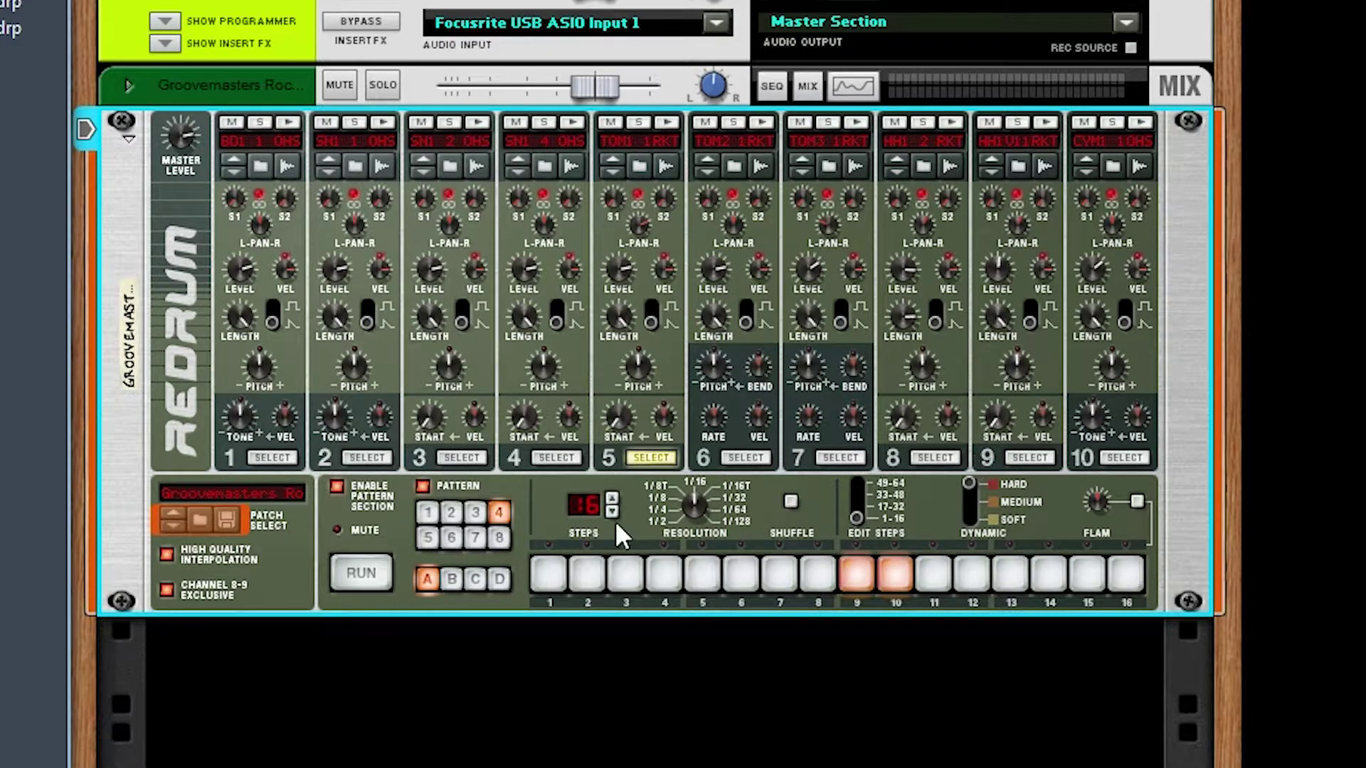
Complete the tom fill with hard hits at steps 11 and 13 on channel 6 and 15 and 16 on channel 7, and play it back.
{"action": "left_click", "coordinate": [745, 457]}
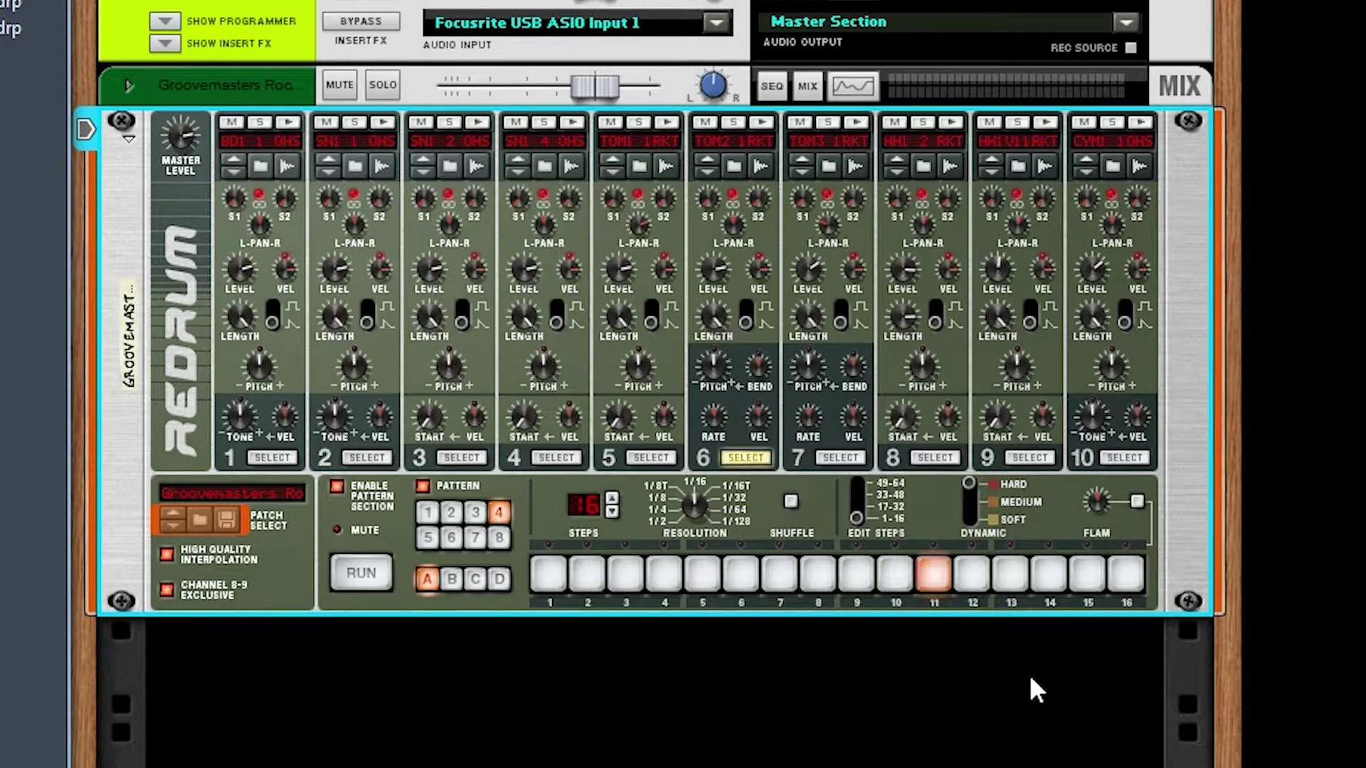
{"action": "left_click", "coordinate": [1011, 574]}
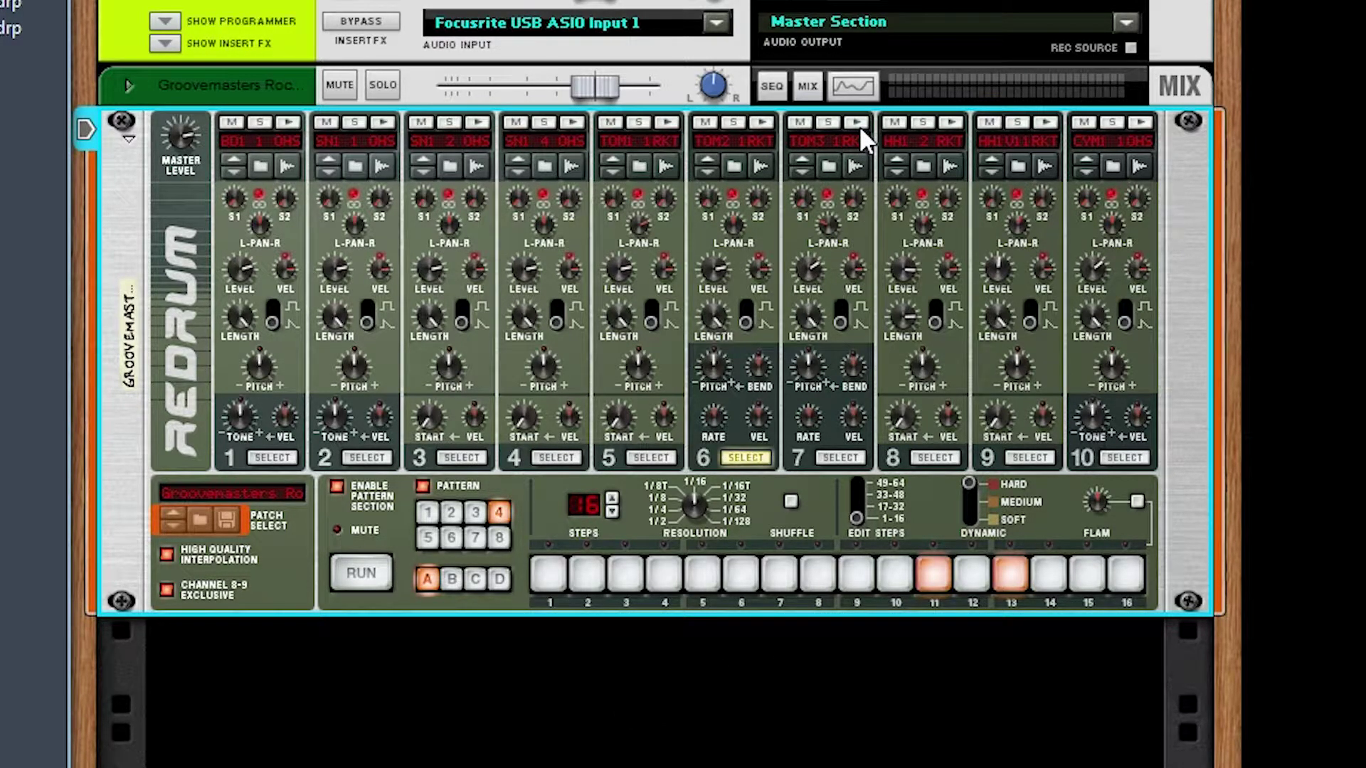
{"action": "left_click", "coordinate": [842, 458]}
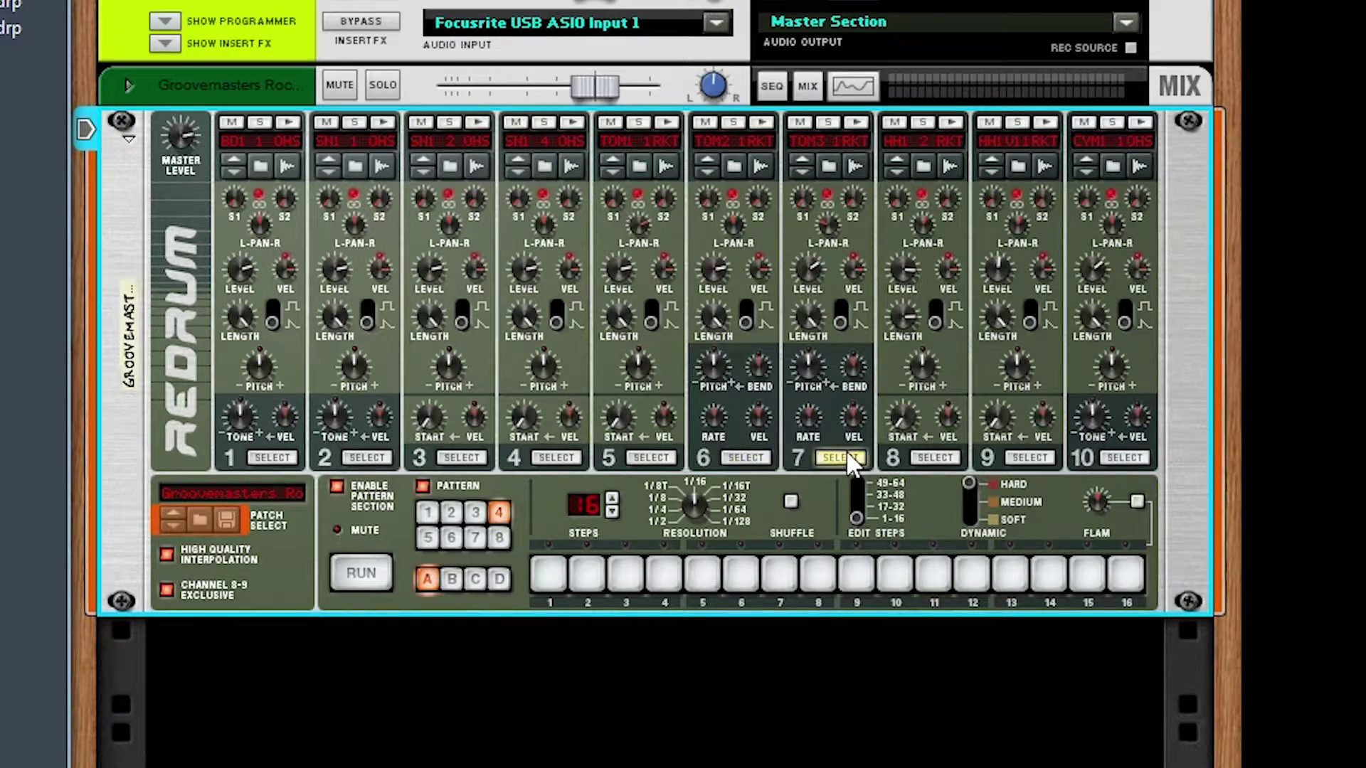
{"action": "left_click", "coordinate": [1087, 573]}
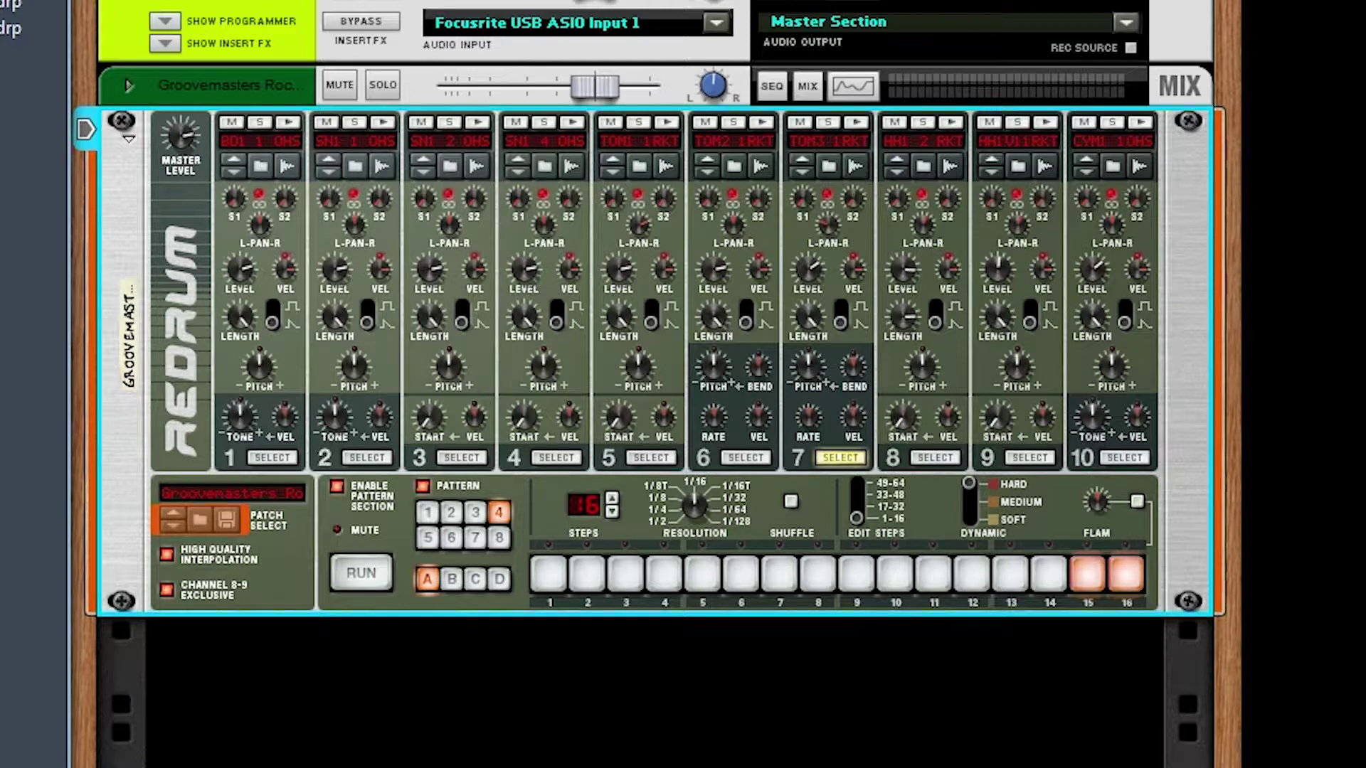
{"action": "left_click", "coordinate": [357, 572]}
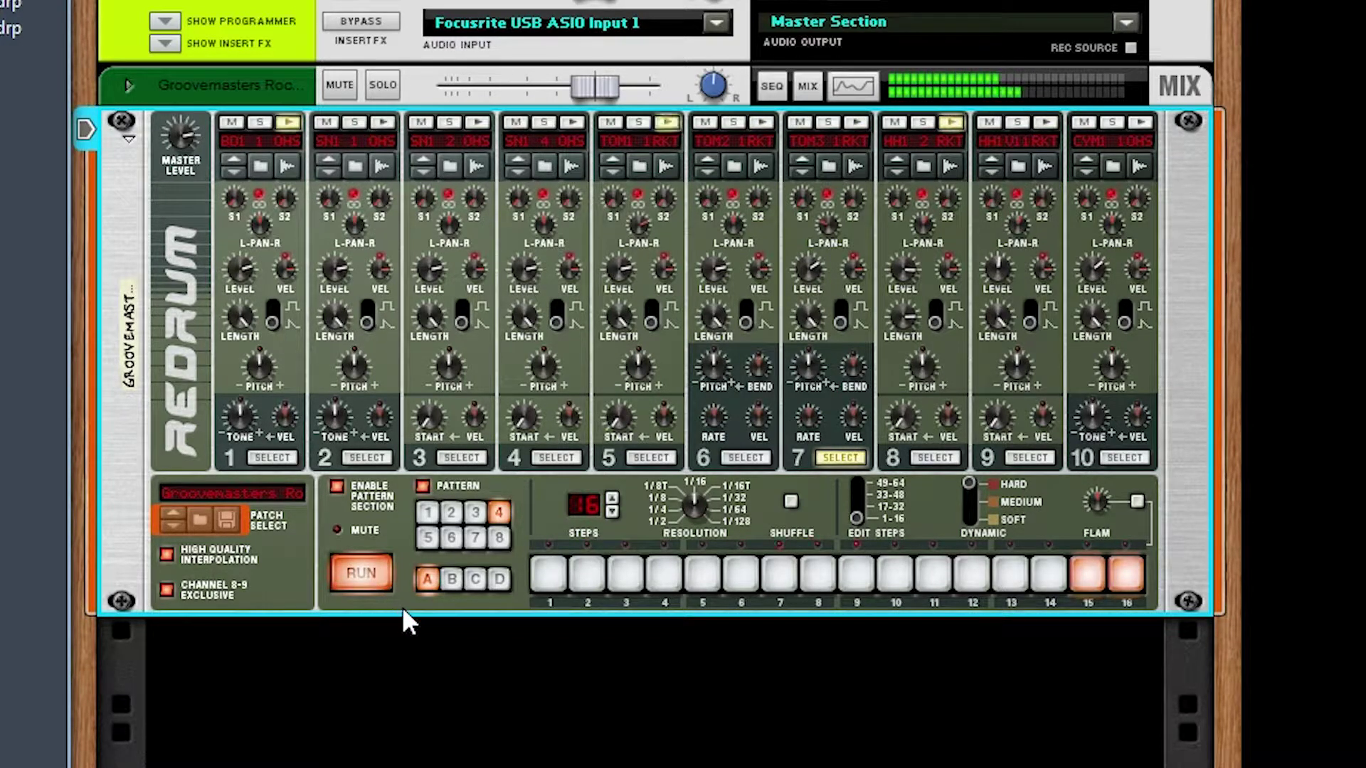
{"action": "key", "text": "space"}
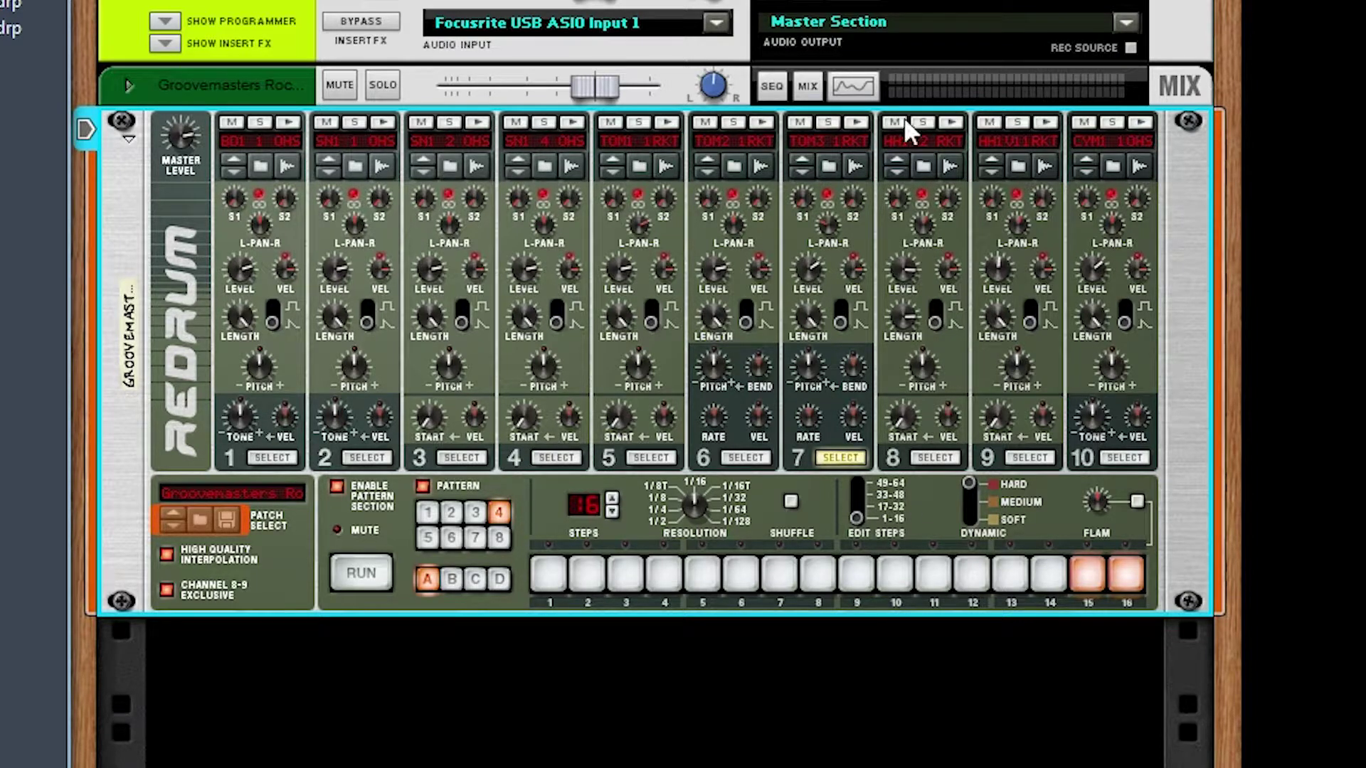
Clear the hi-hat hits at steps 9, 11 and 13 on channel 8 and at step 15 on channel 9 of pattern 4.
{"action": "left_click", "coordinate": [932, 458]}
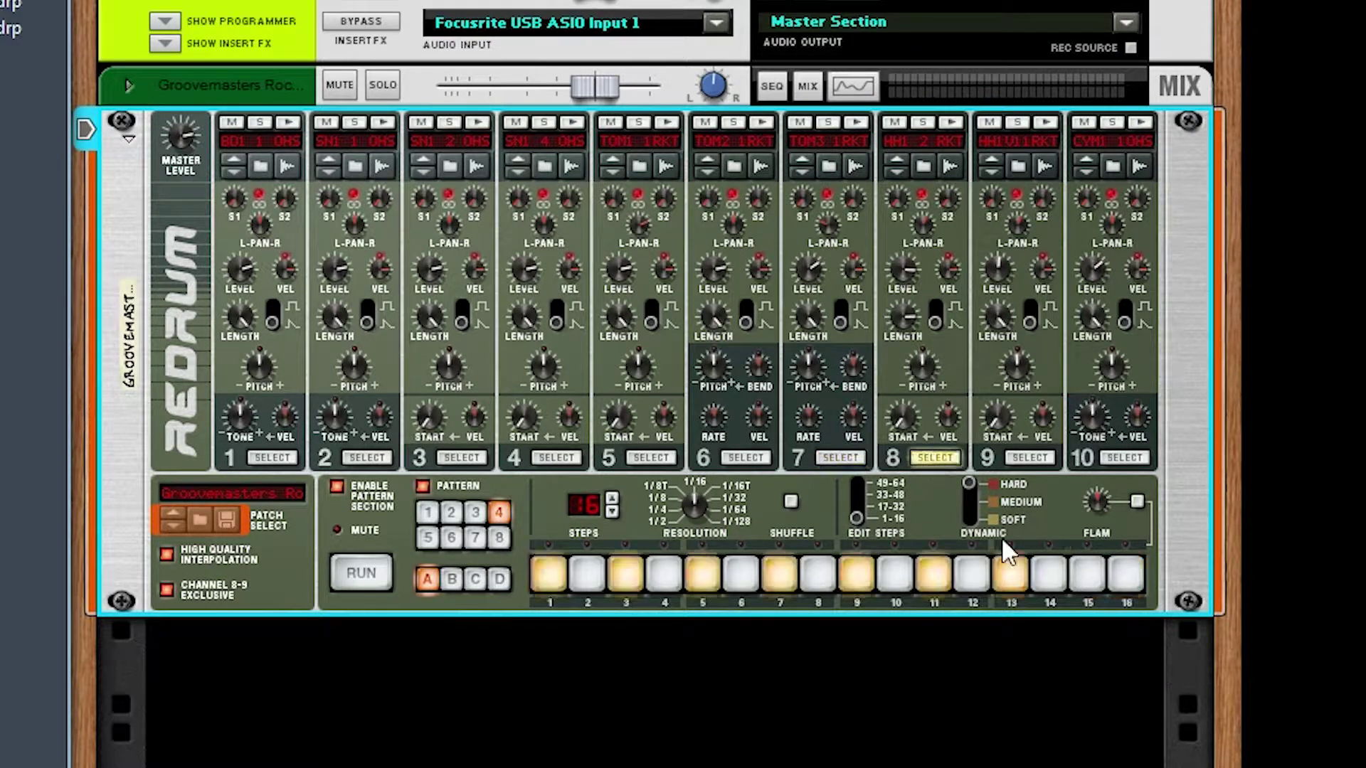
{"action": "left_click_drag", "start_coordinate": [946, 578], "coordinate": [855, 600]}
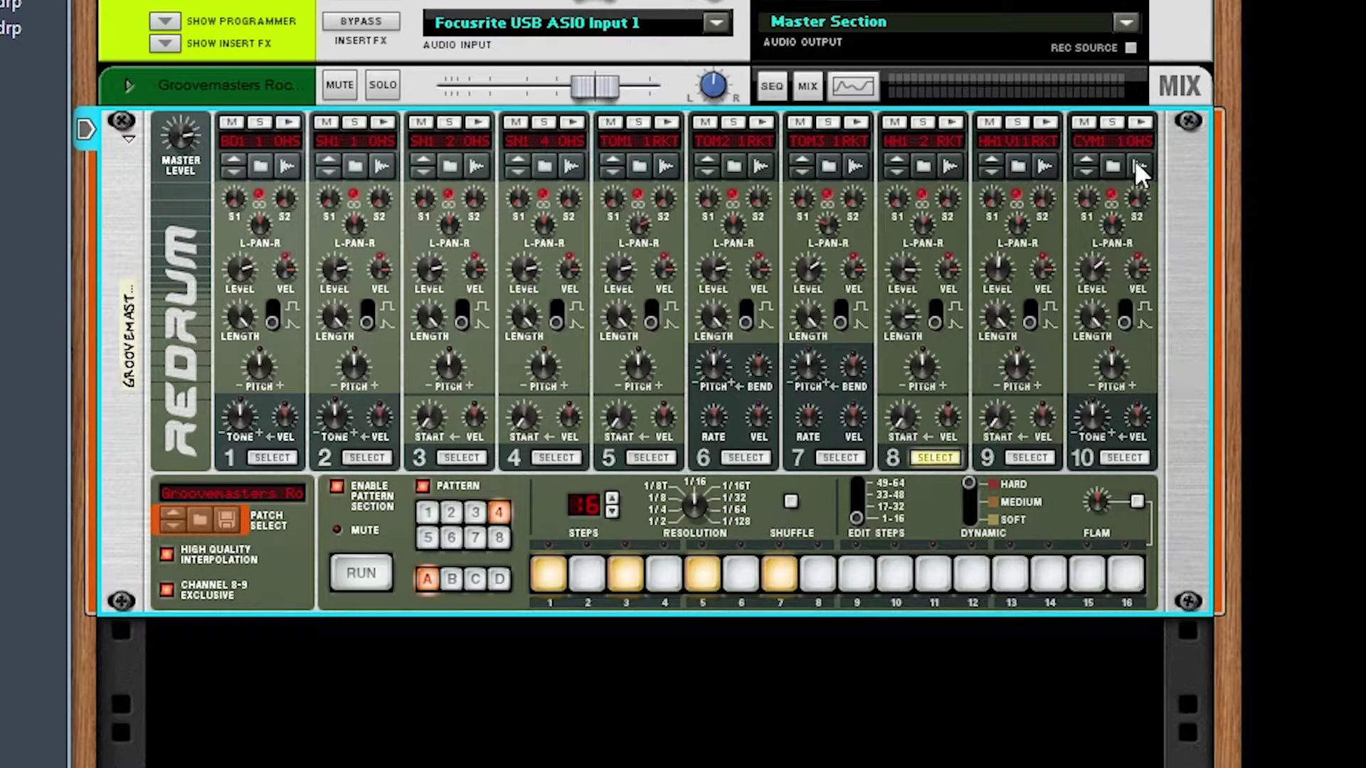
{"action": "left_click", "coordinate": [1036, 455]}
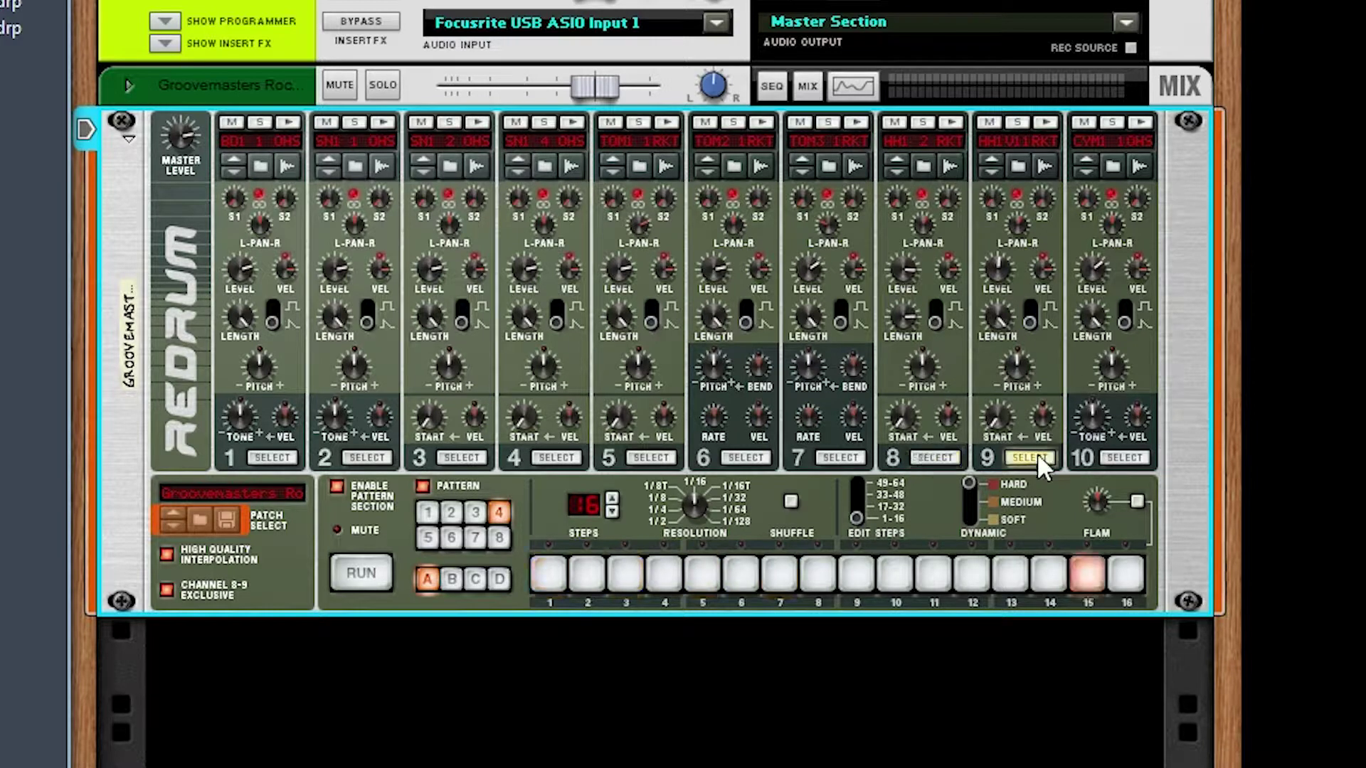
{"action": "left_click", "coordinate": [1078, 591]}
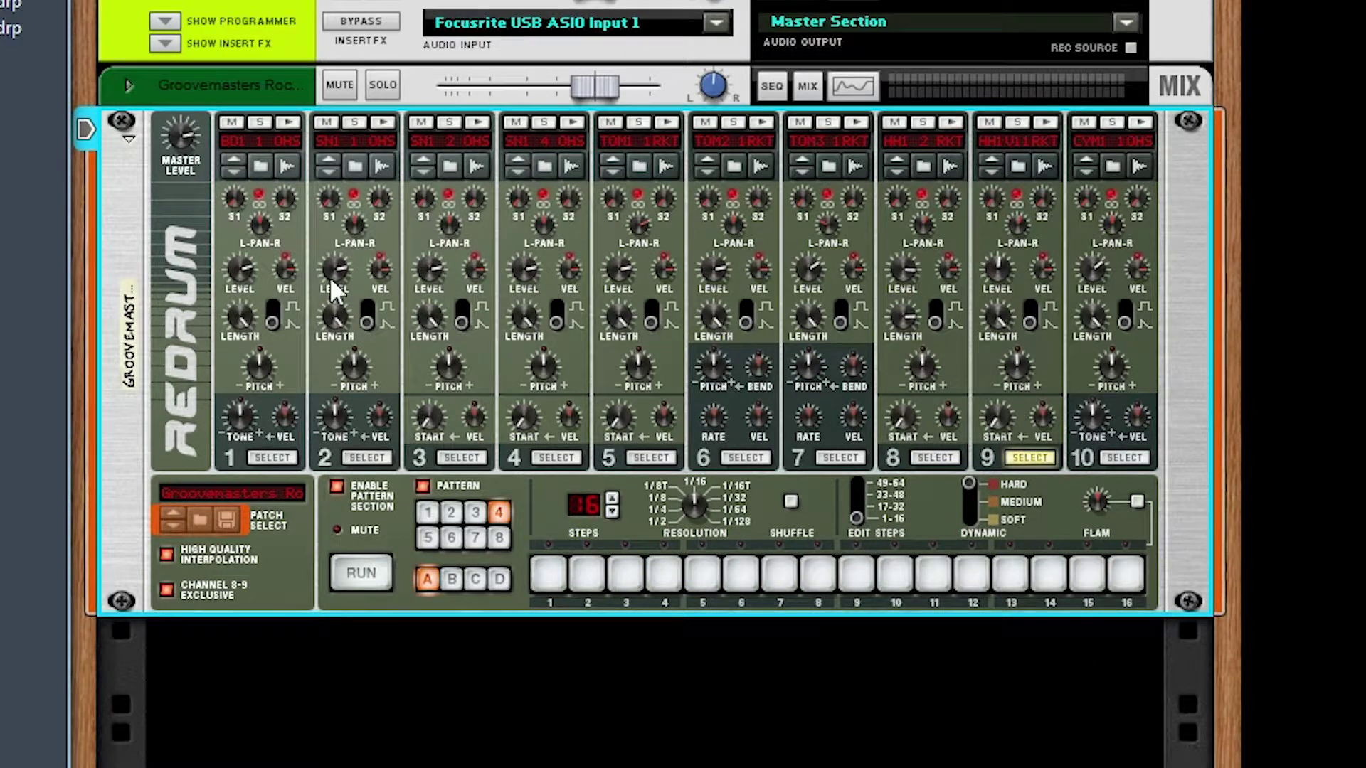
Remove the snare hit at step 13 on channel 2 of pattern 4, and play the pattern back.
{"action": "left_click", "coordinate": [373, 455]}
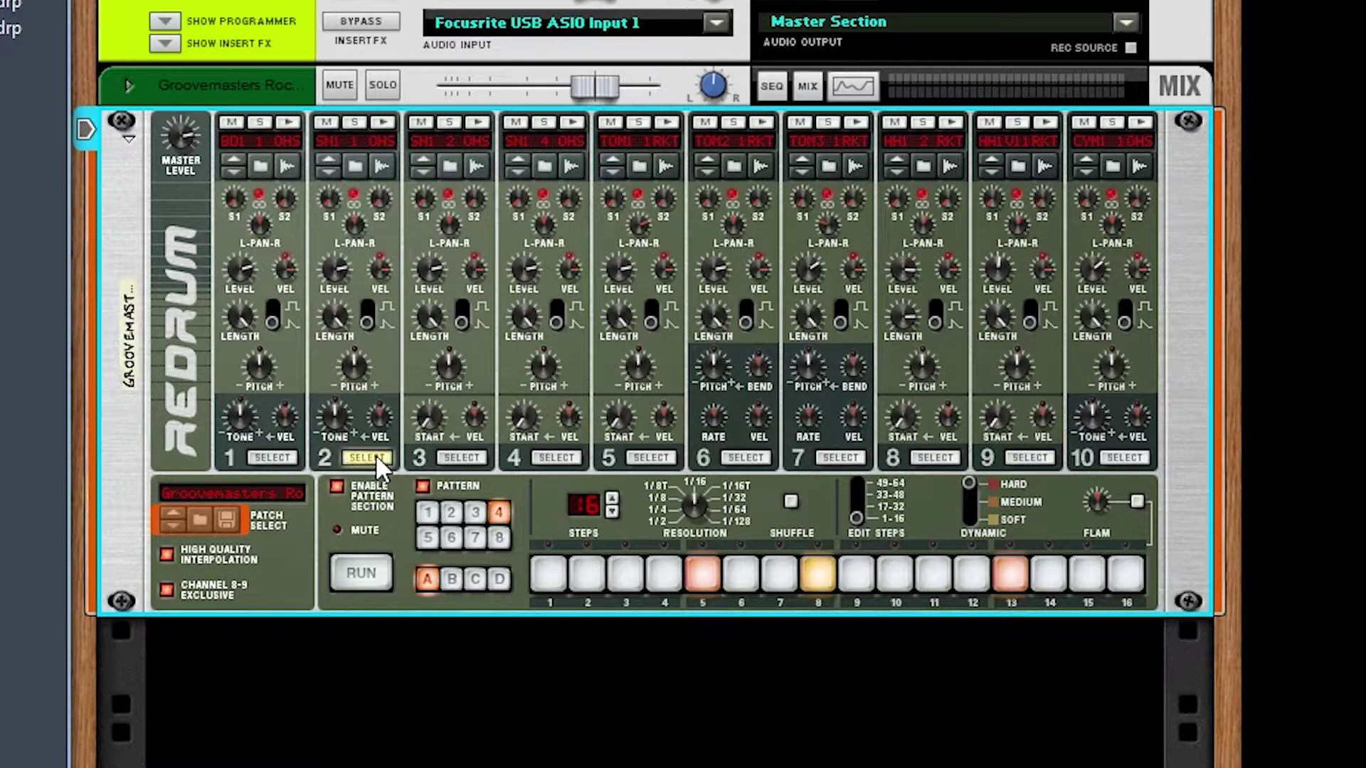
{"action": "left_click", "coordinate": [1010, 570]}
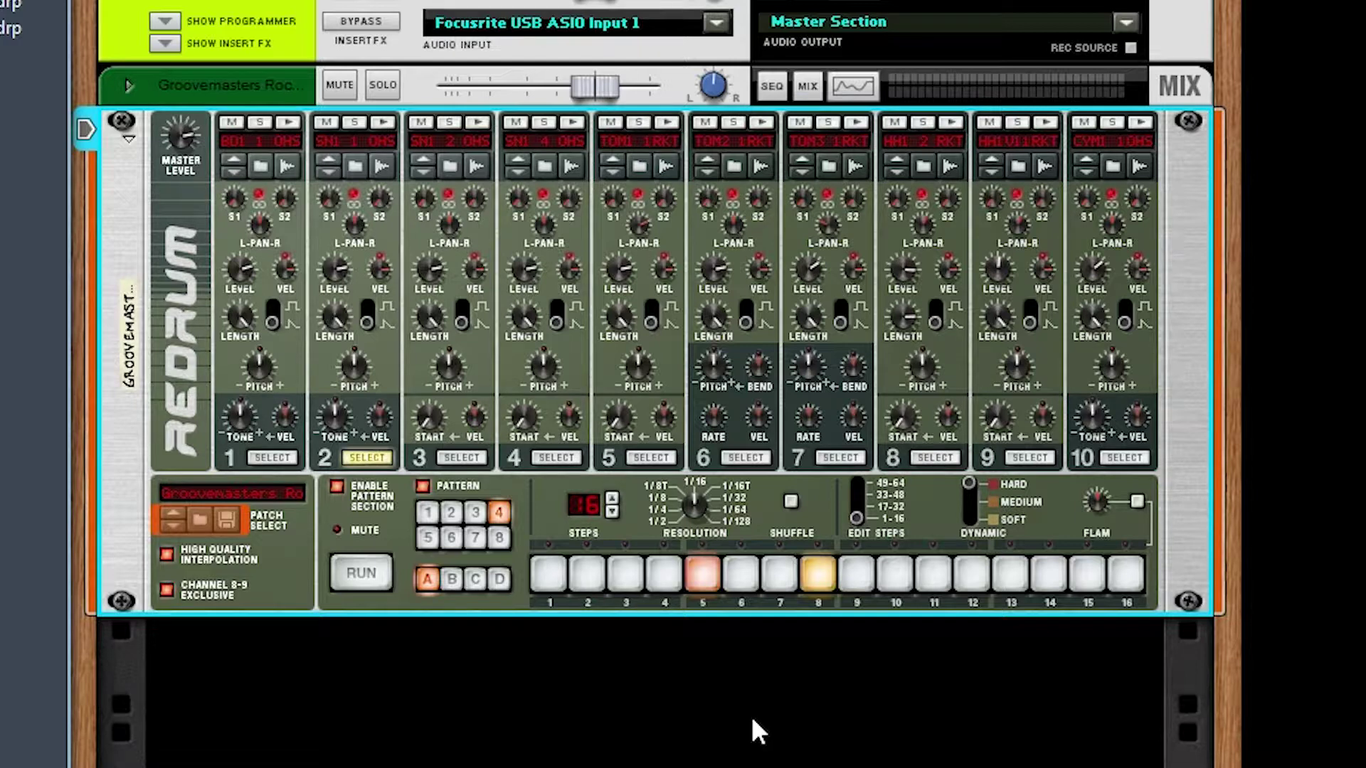
{"action": "left_click", "coordinate": [360, 574]}
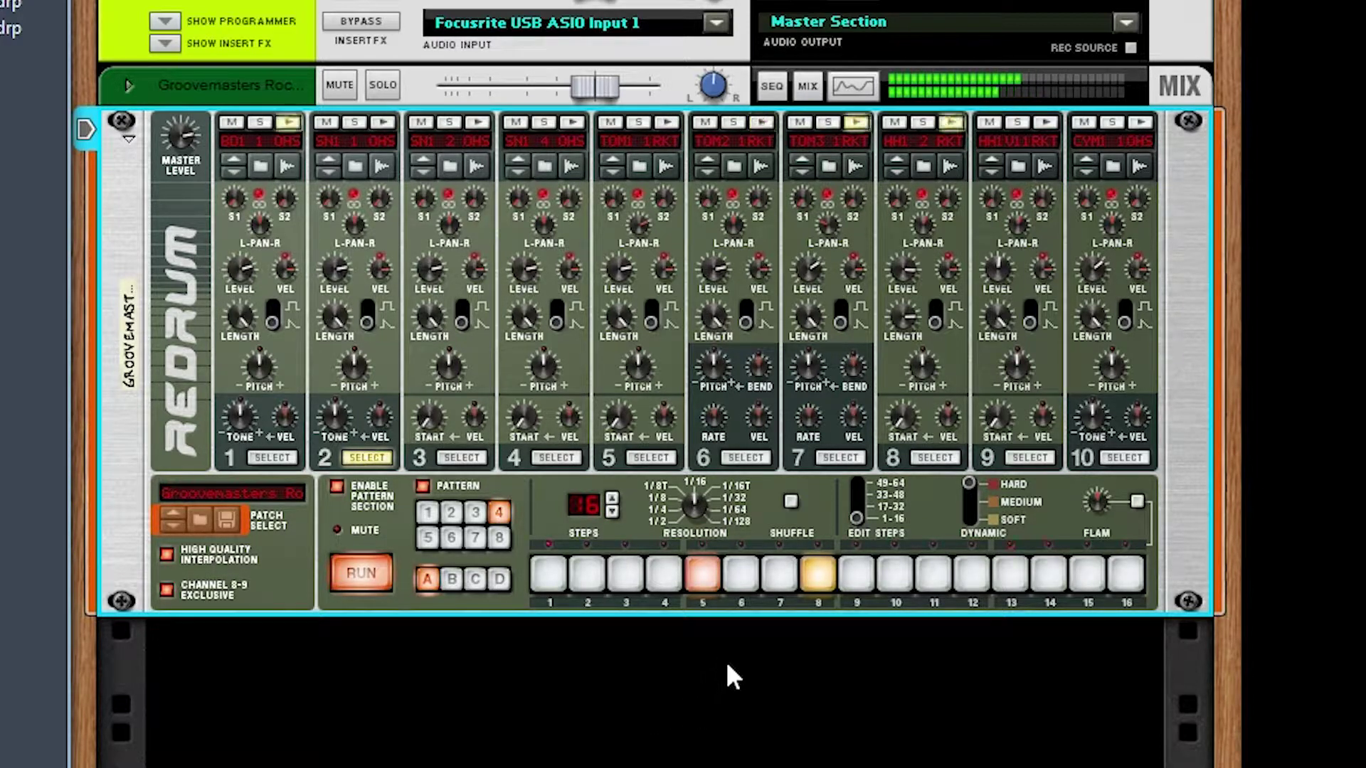
{"action": "left_click", "coordinate": [360, 574]}
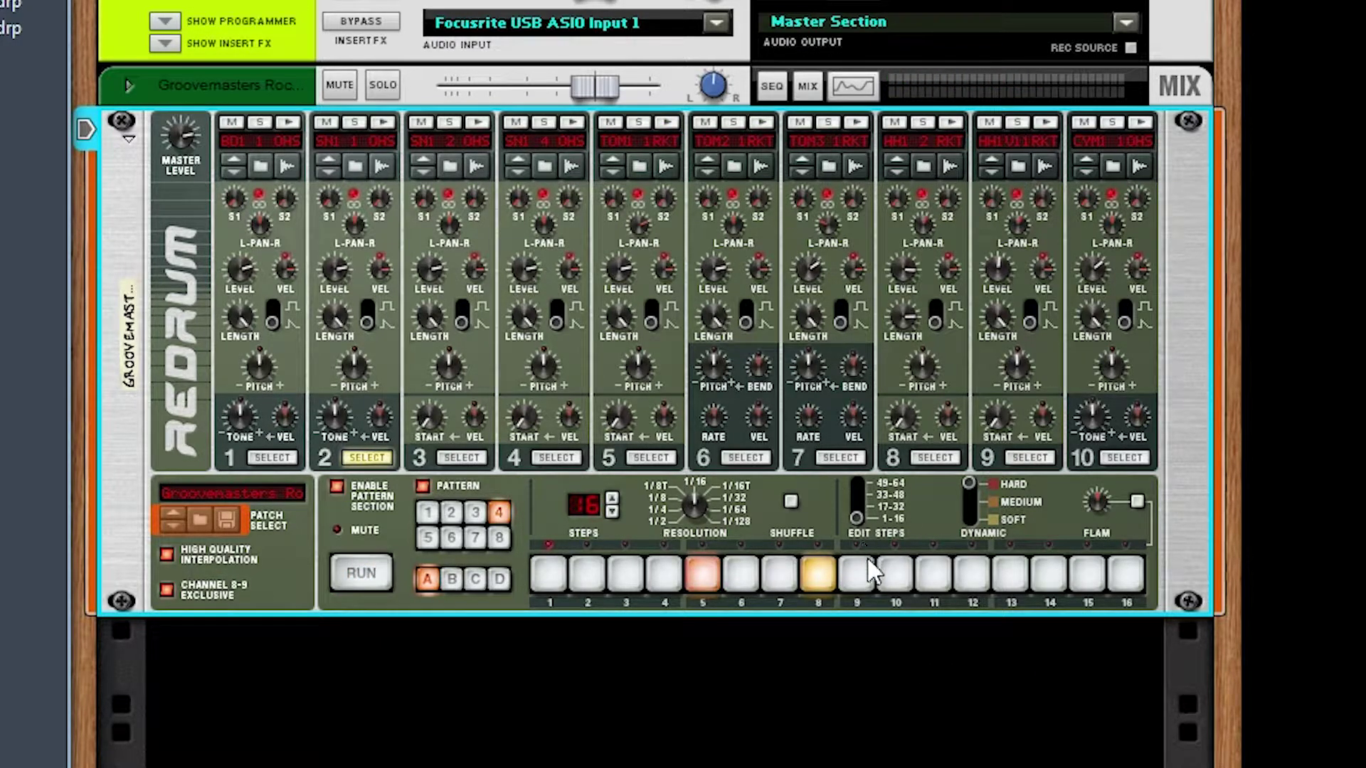
Reduce the tom hits at step 10 on channel 5 and step 11 on channel 6 to medium dynamic, and play pattern 4 back.
{"action": "left_click", "coordinate": [813, 565]}
{"action": "left_click", "coordinate": [650, 457]}
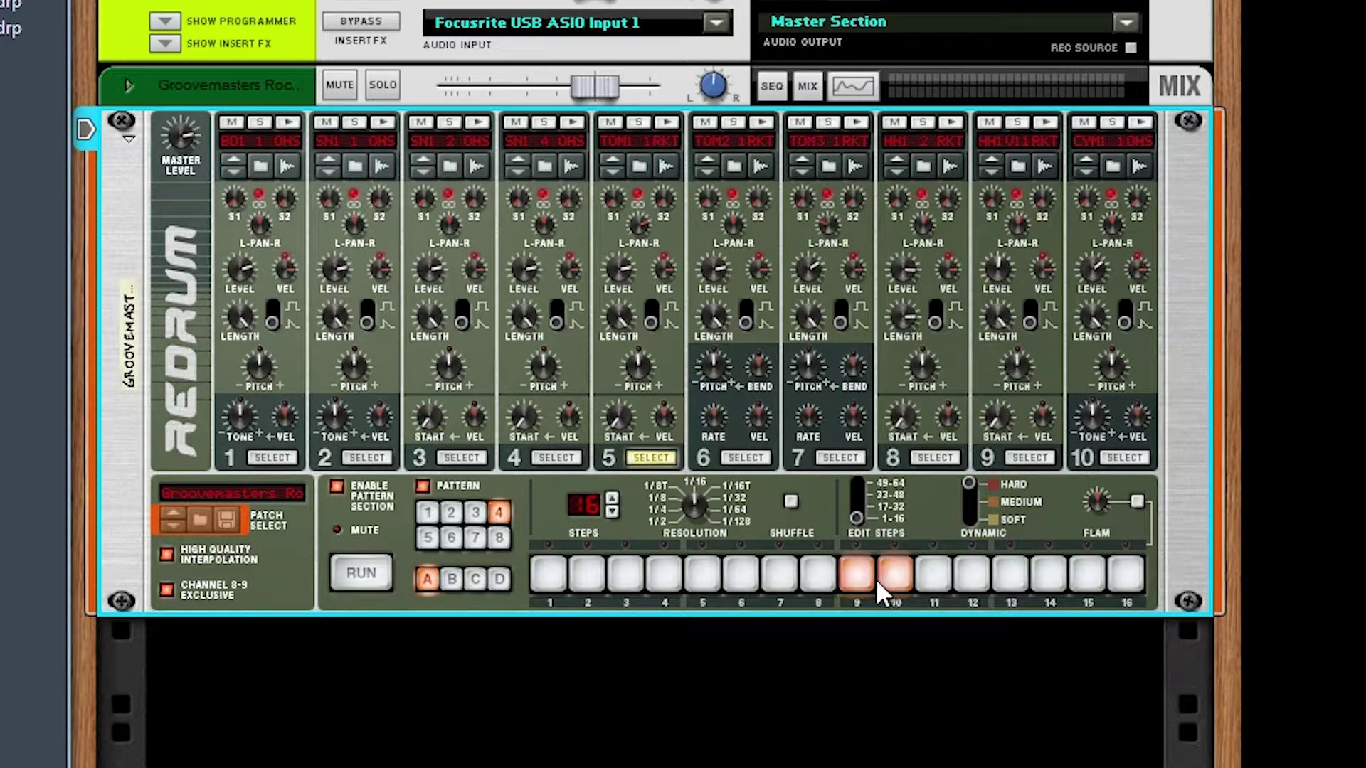
{"action": "left_click", "coordinate": [969, 501]}
{"action": "left_click", "coordinate": [897, 576]}
{"action": "left_click", "coordinate": [747, 458]}
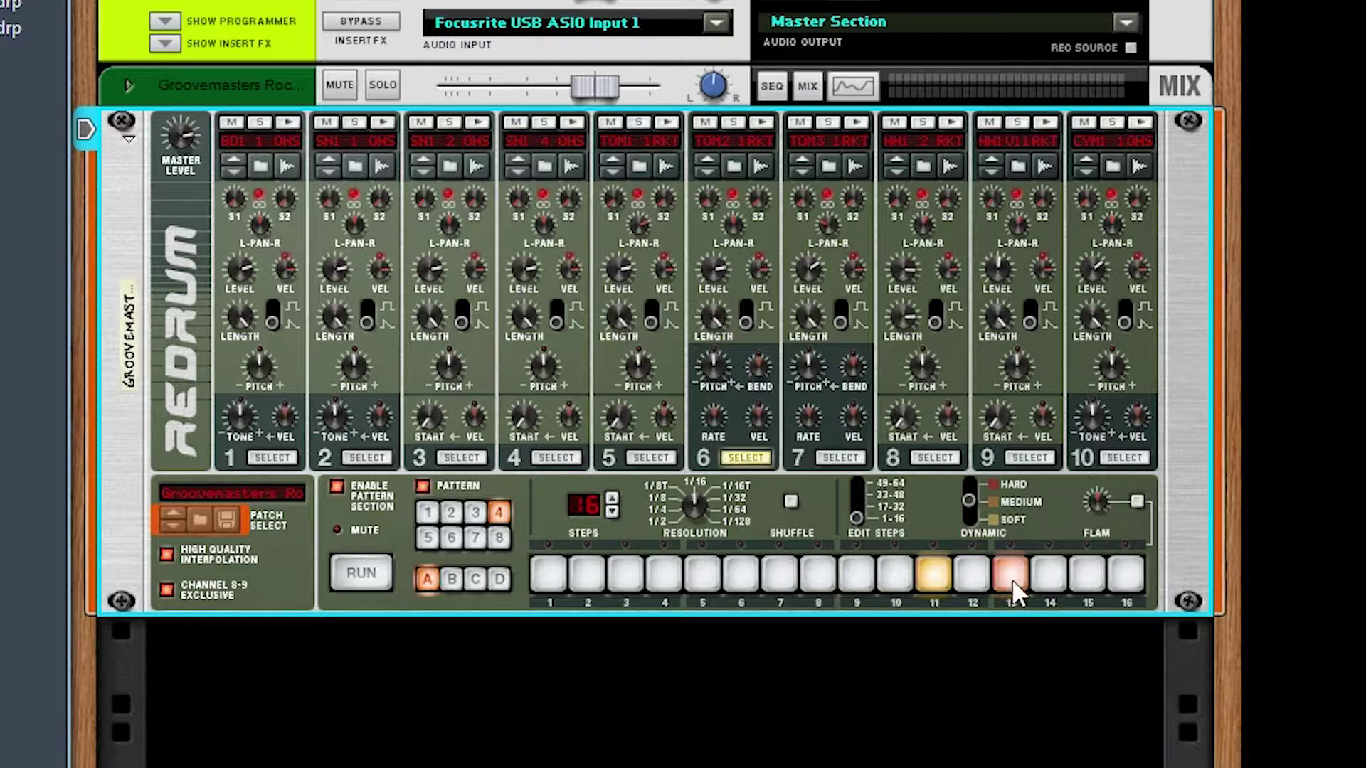
{"action": "left_click", "coordinate": [830, 453]}
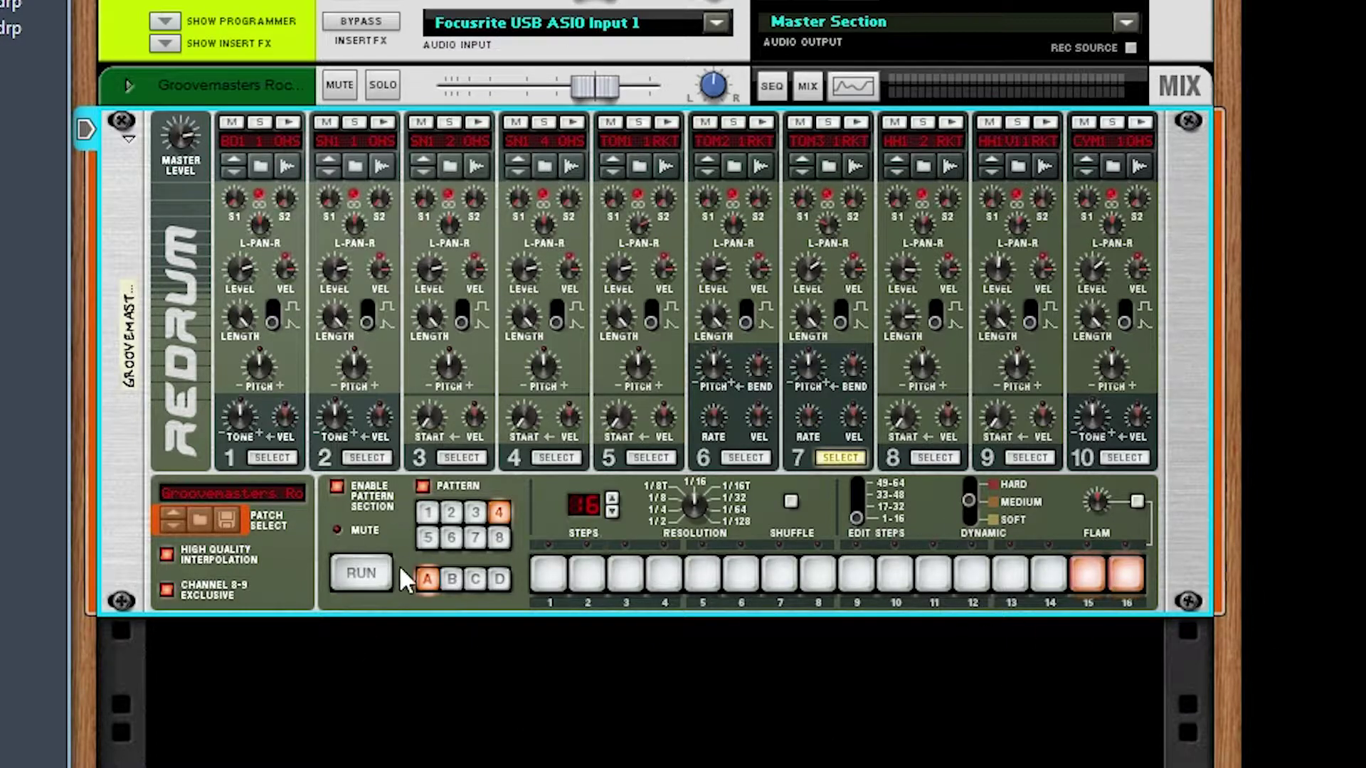
{"action": "left_click", "coordinate": [353, 570]}
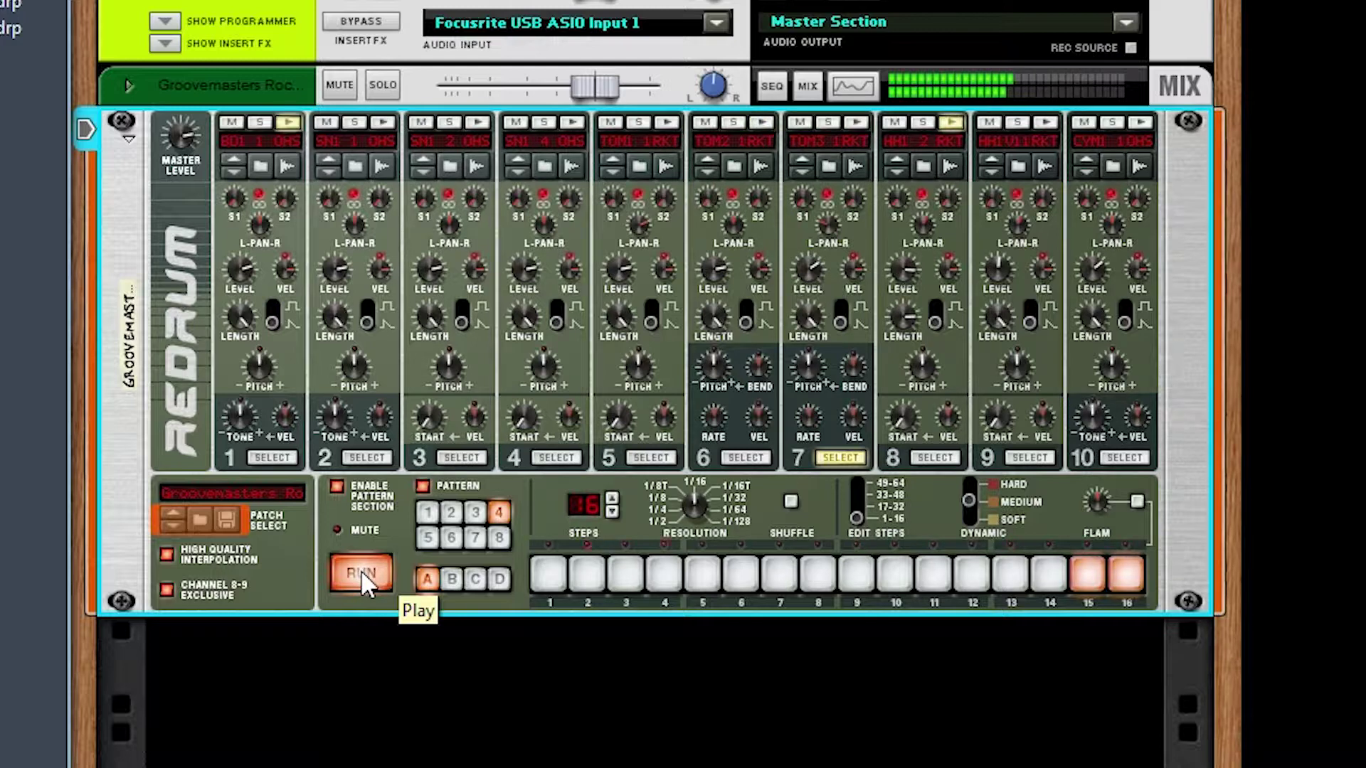
{"action": "left_click", "coordinate": [369, 579]}
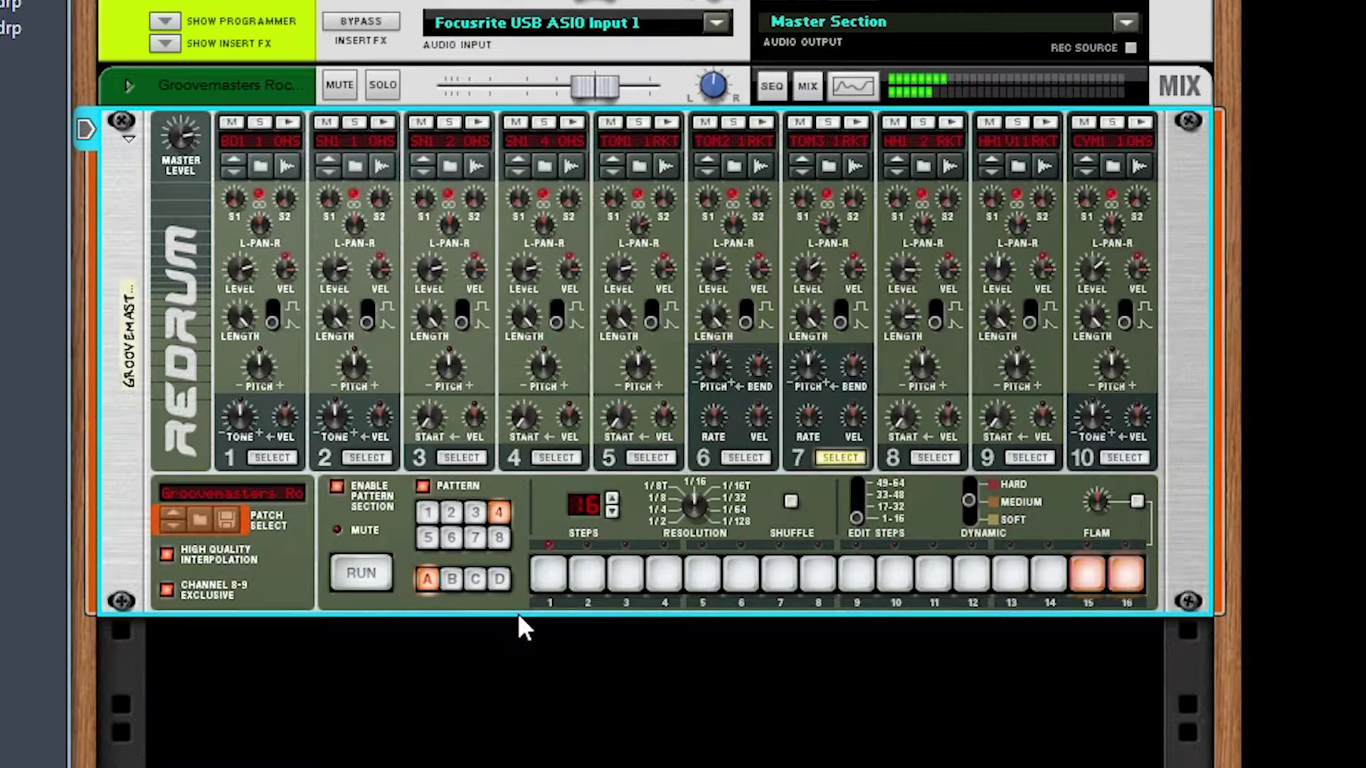
Play patterns 1, 2, 3 and 4 one after another to compare them, stopping playback after each.
{"action": "left_click", "coordinate": [428, 512]}
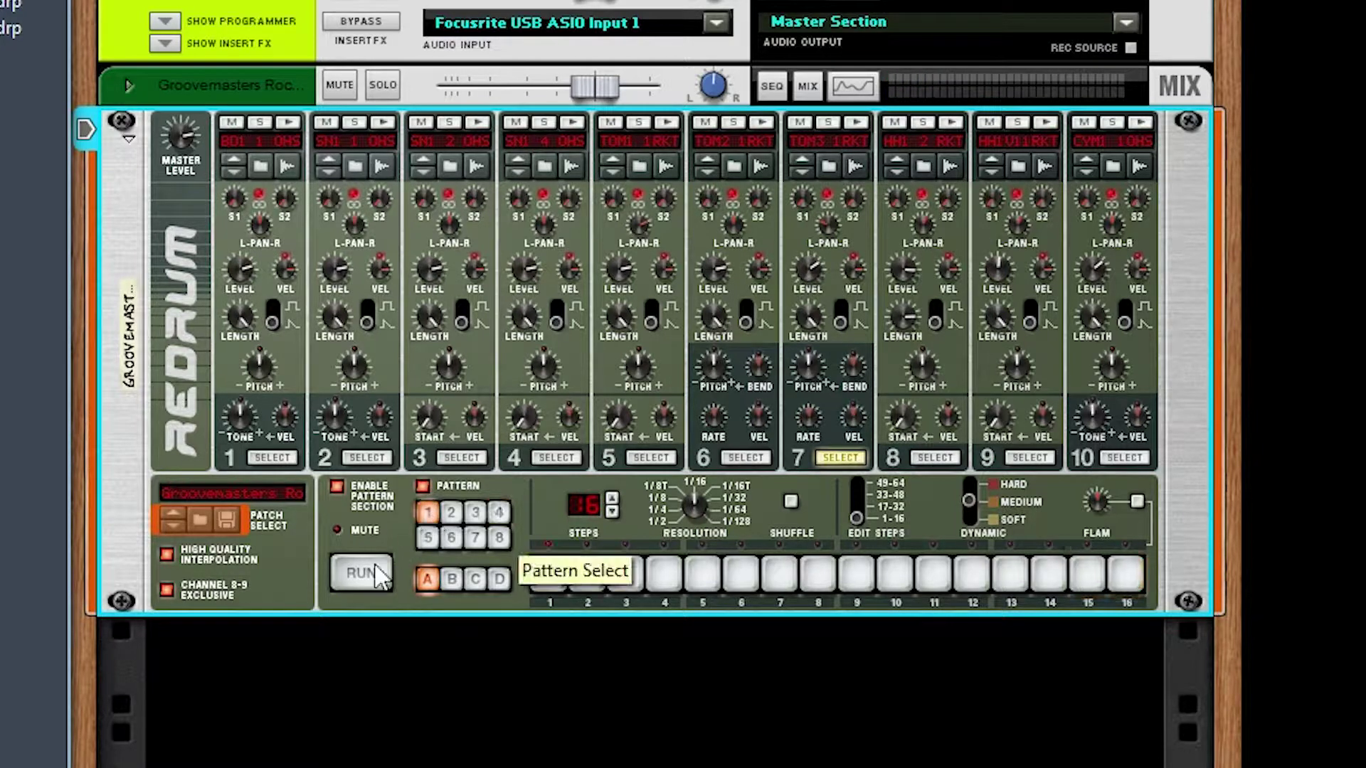
{"action": "left_click", "coordinate": [355, 573]}
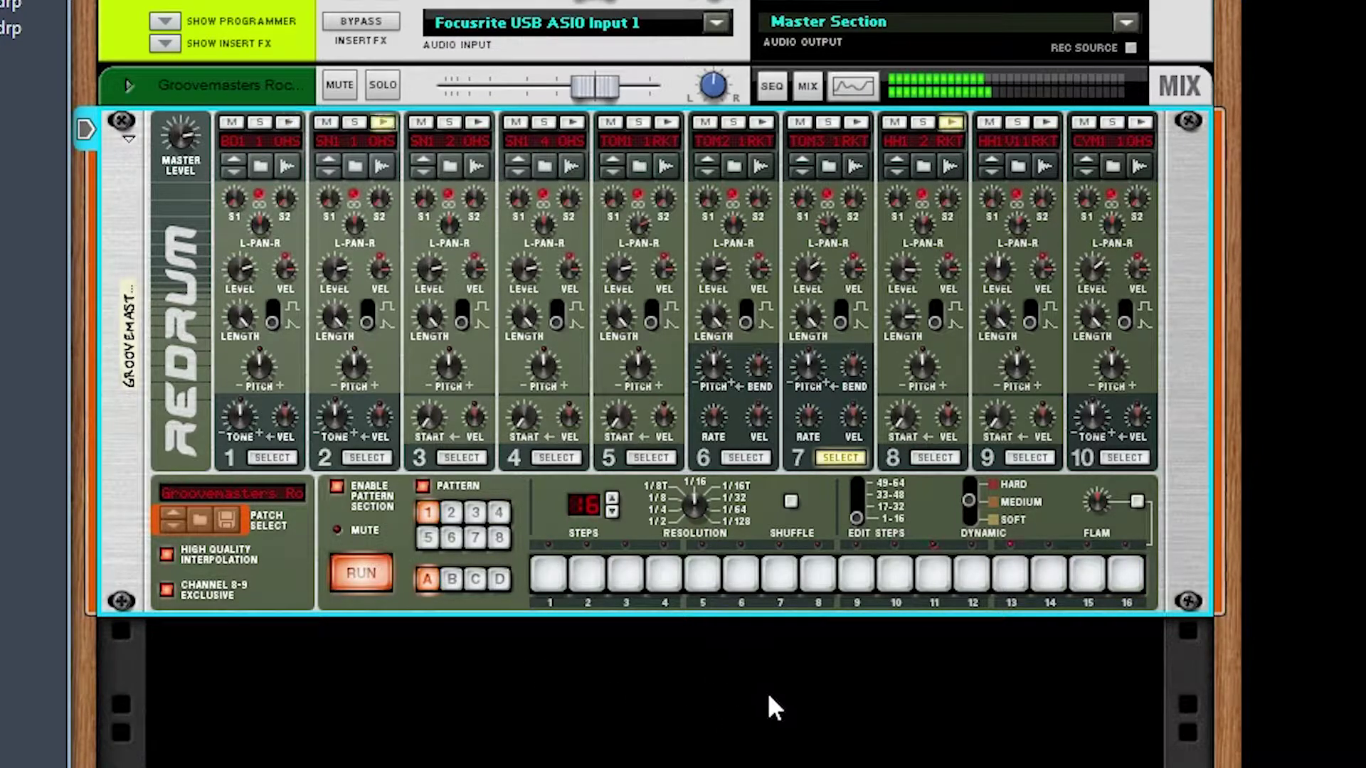
{"action": "left_click", "coordinate": [350, 570]}
{"action": "left_click", "coordinate": [451, 512]}
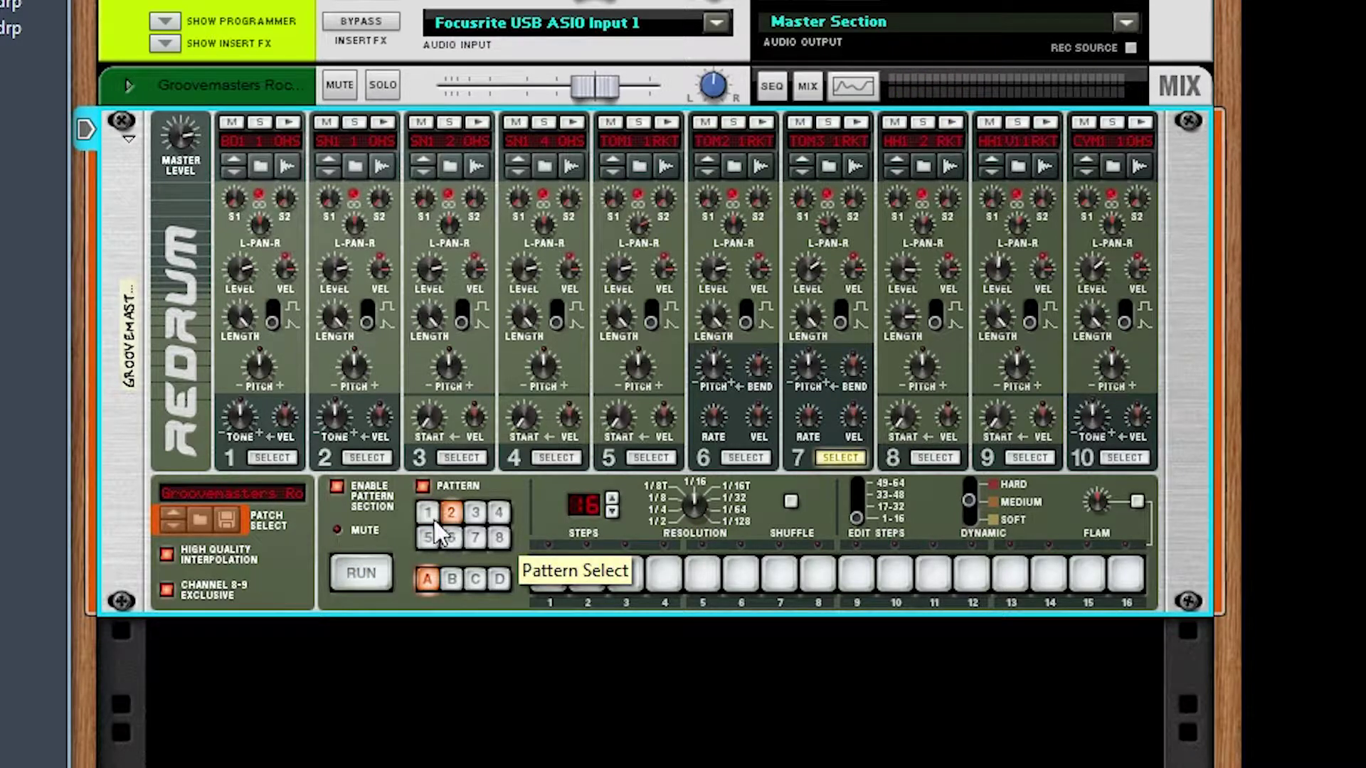
{"action": "left_click", "coordinate": [363, 575]}
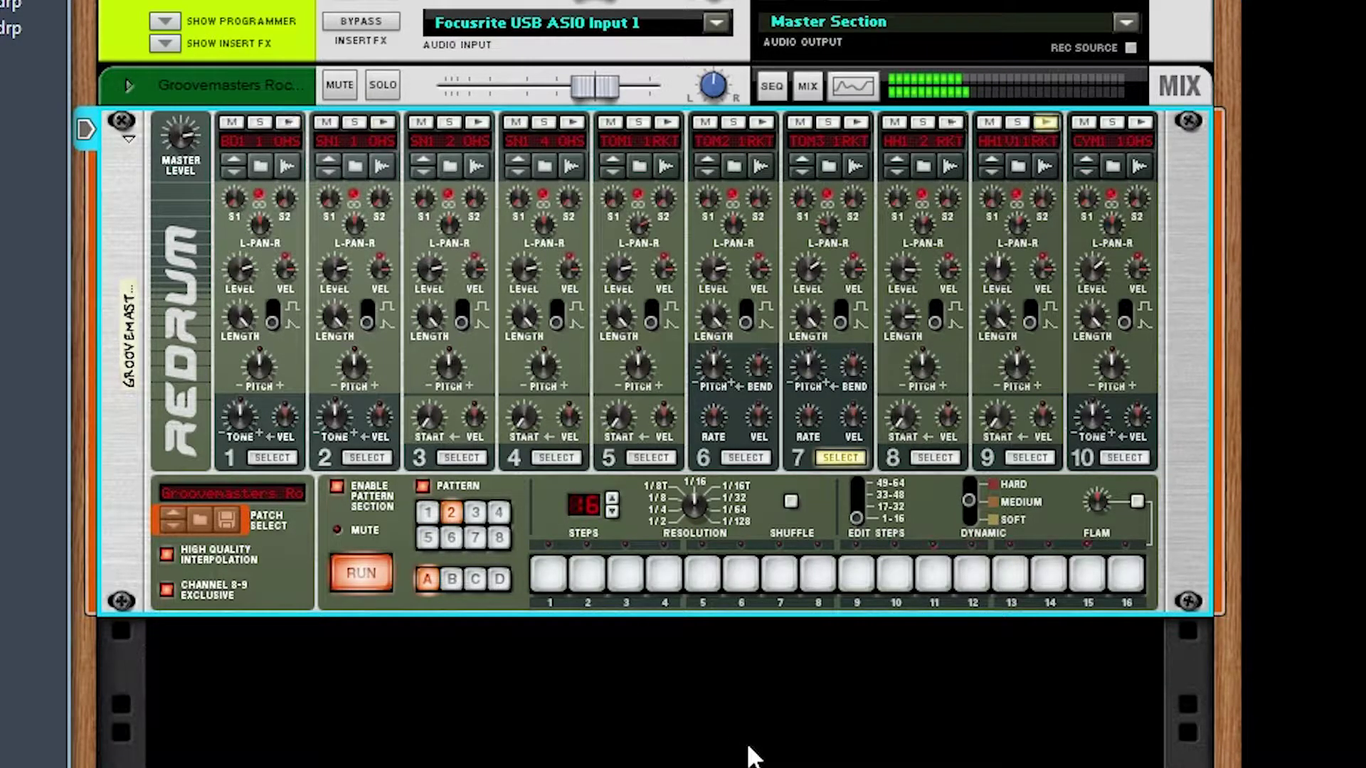
{"action": "left_click", "coordinate": [348, 567]}
{"action": "left_click", "coordinate": [475, 513]}
{"action": "left_click", "coordinate": [355, 569]}
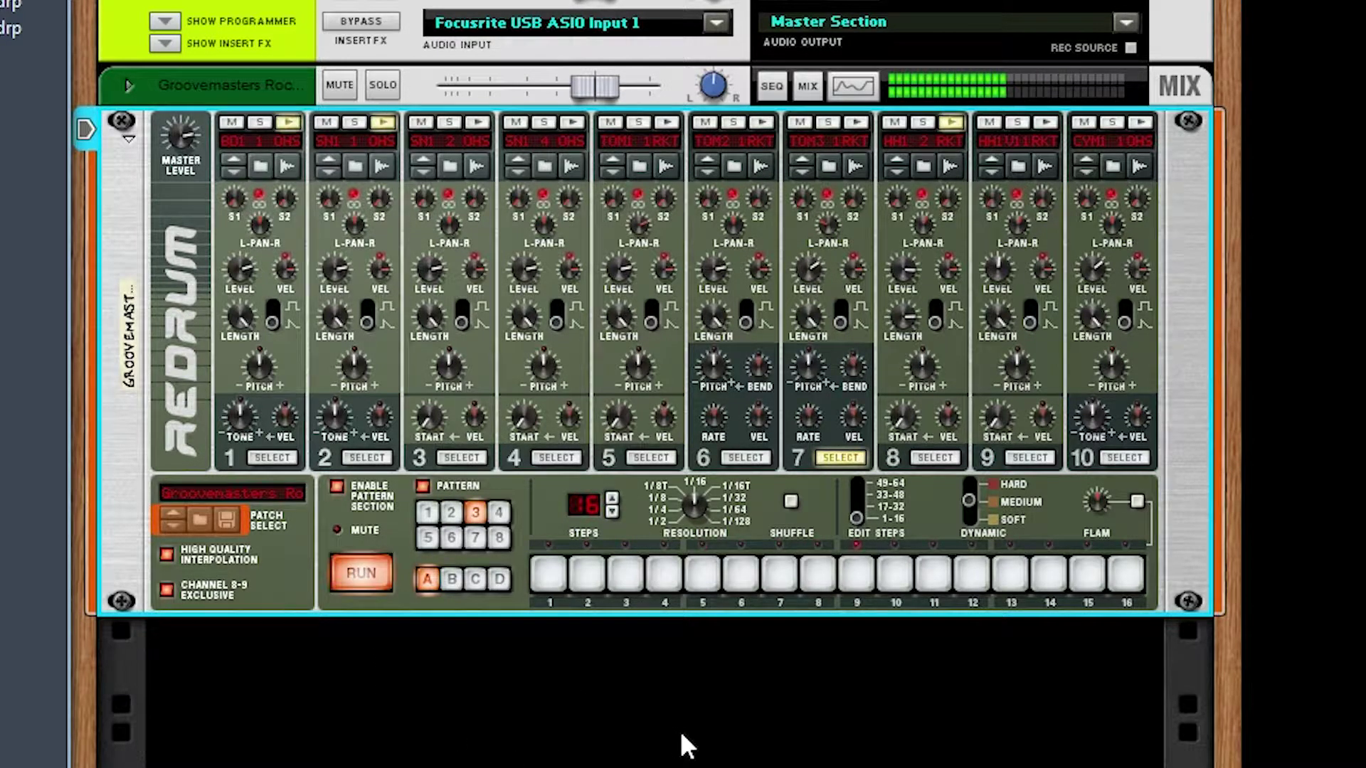
{"action": "left_click", "coordinate": [359, 575]}
{"action": "left_click", "coordinate": [501, 511]}
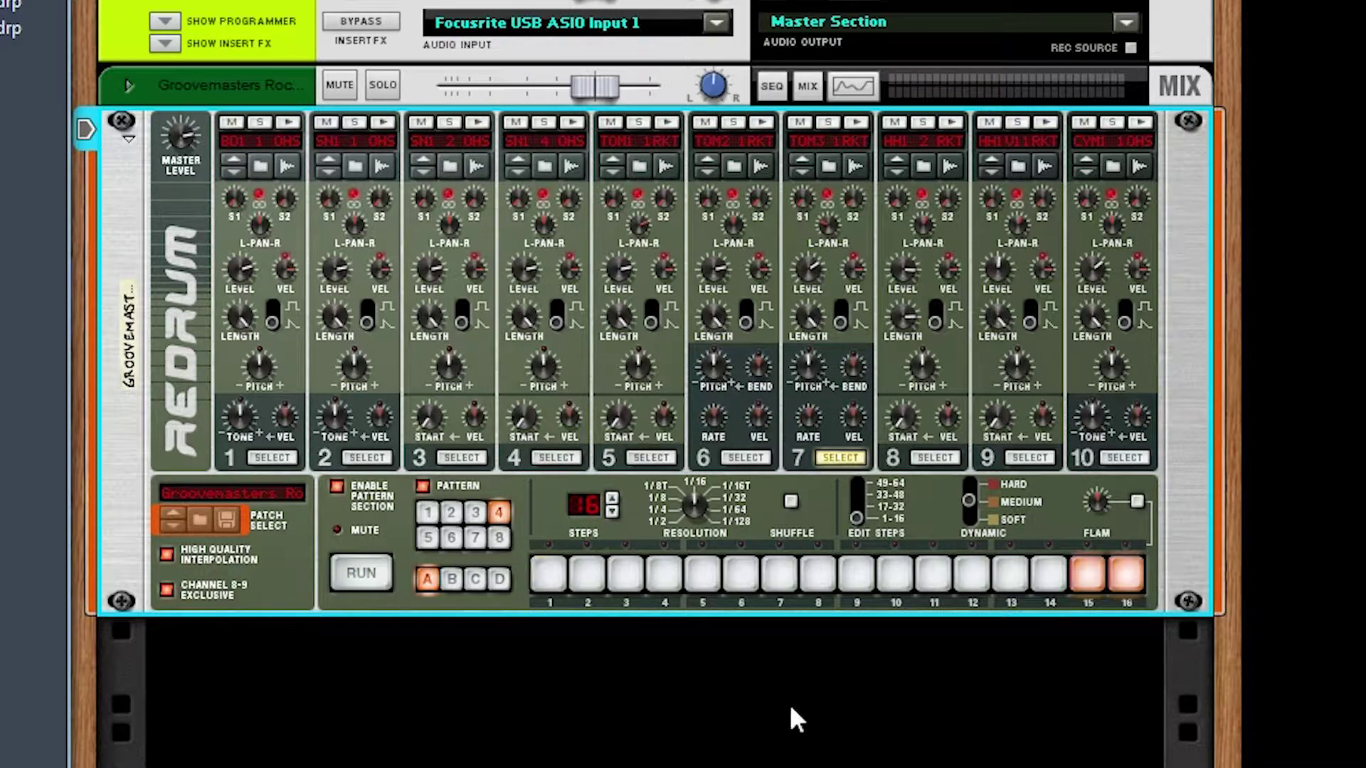
{"action": "left_click", "coordinate": [360, 575]}
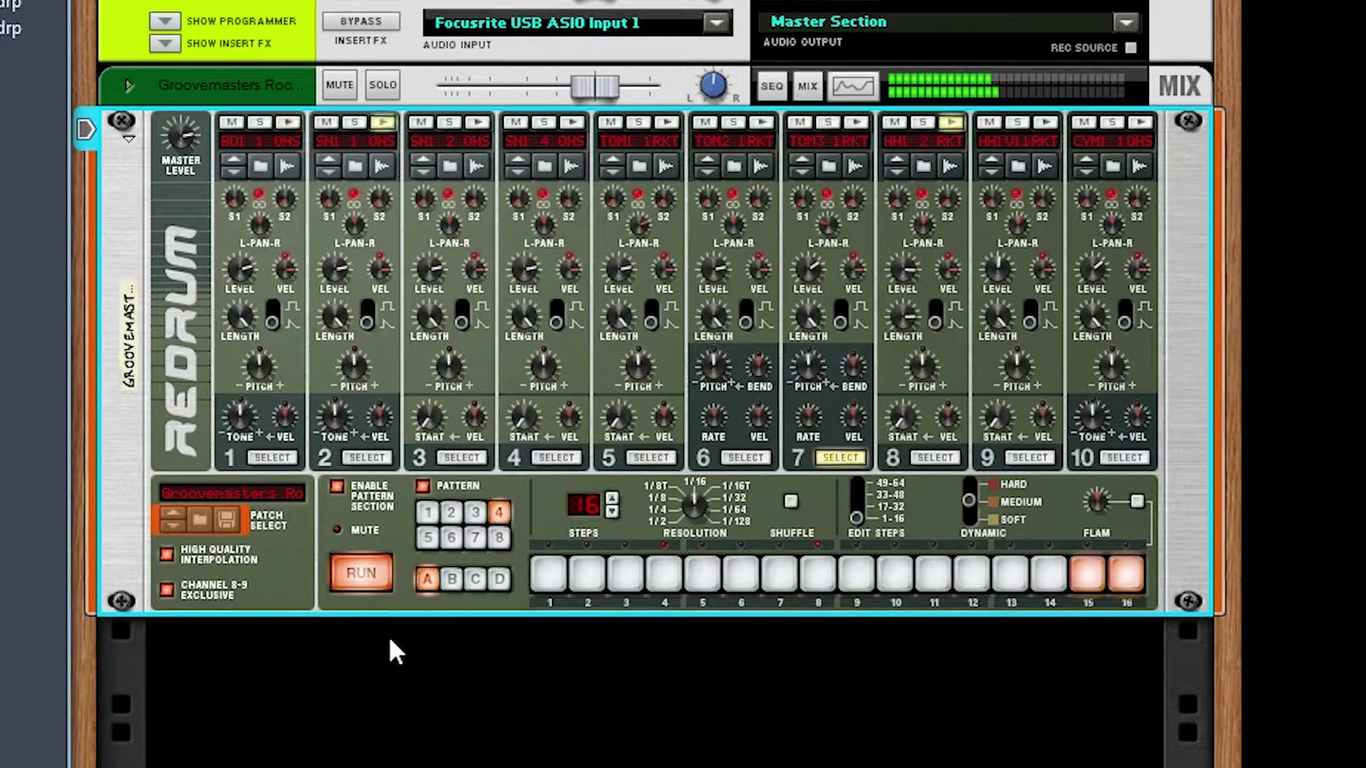
{"action": "left_click", "coordinate": [370, 582]}
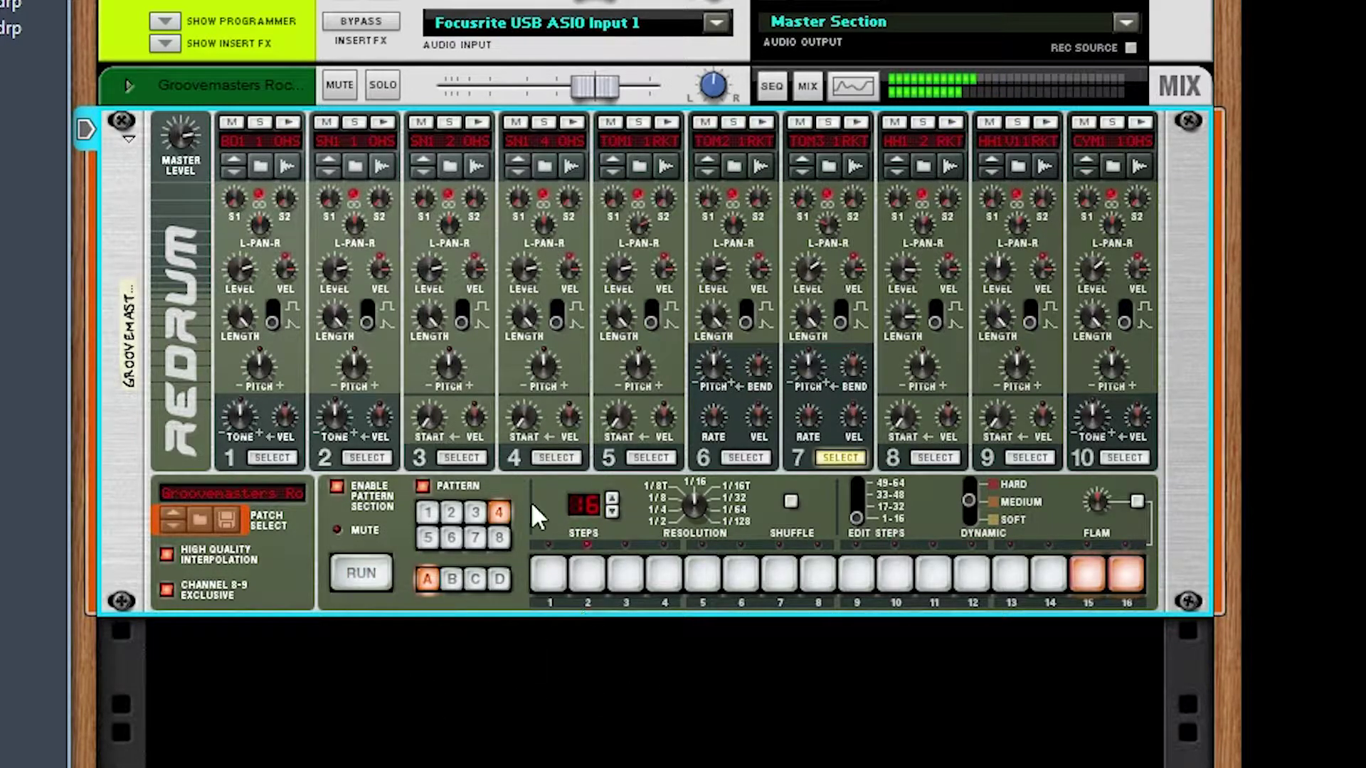